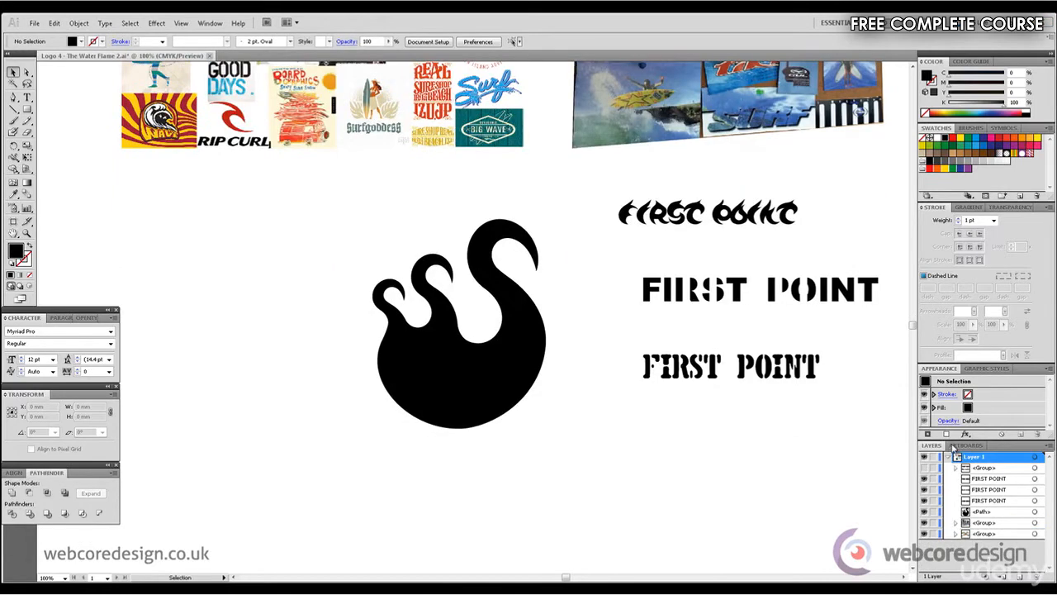
# Show the hidden group of font samples and ungroup it into the separate MetroDF and days regular texts.
pyautogui.click(925, 467)
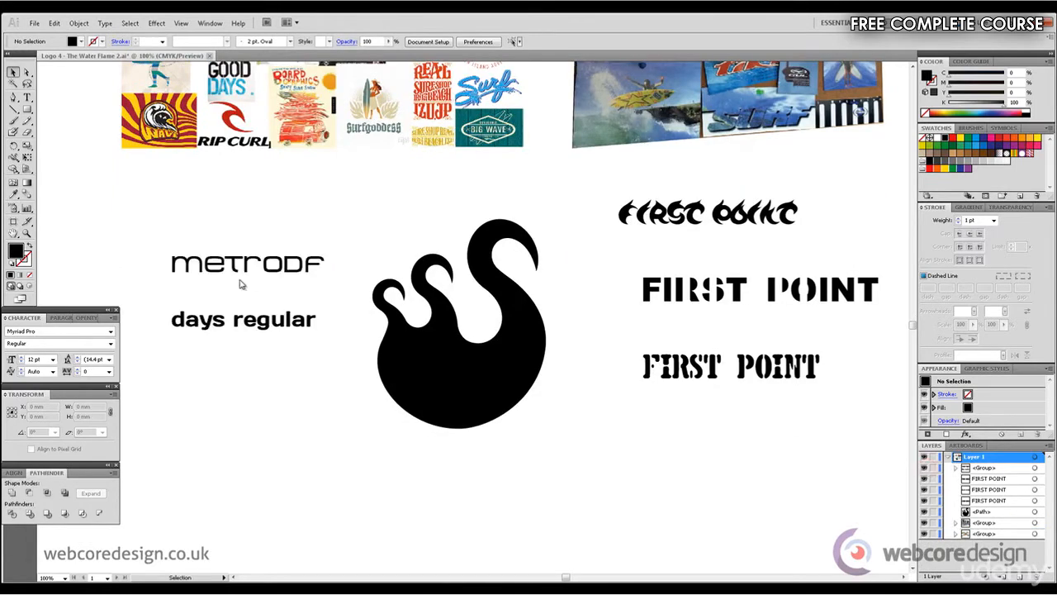
pyautogui.click(305, 272)
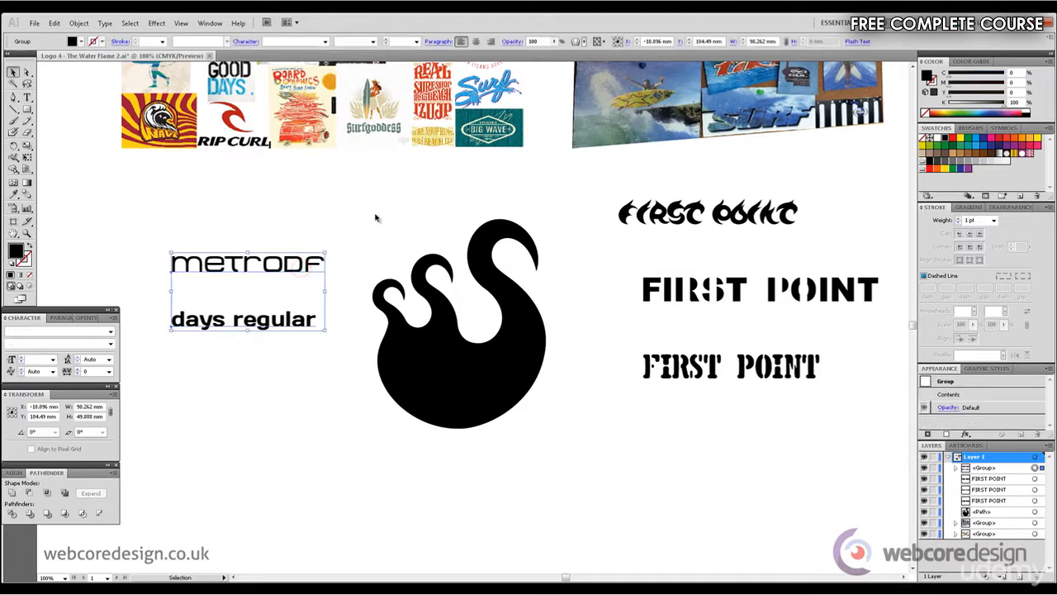
pyautogui.click(76, 23)
pyautogui.click(101, 75)
pyautogui.click(323, 226)
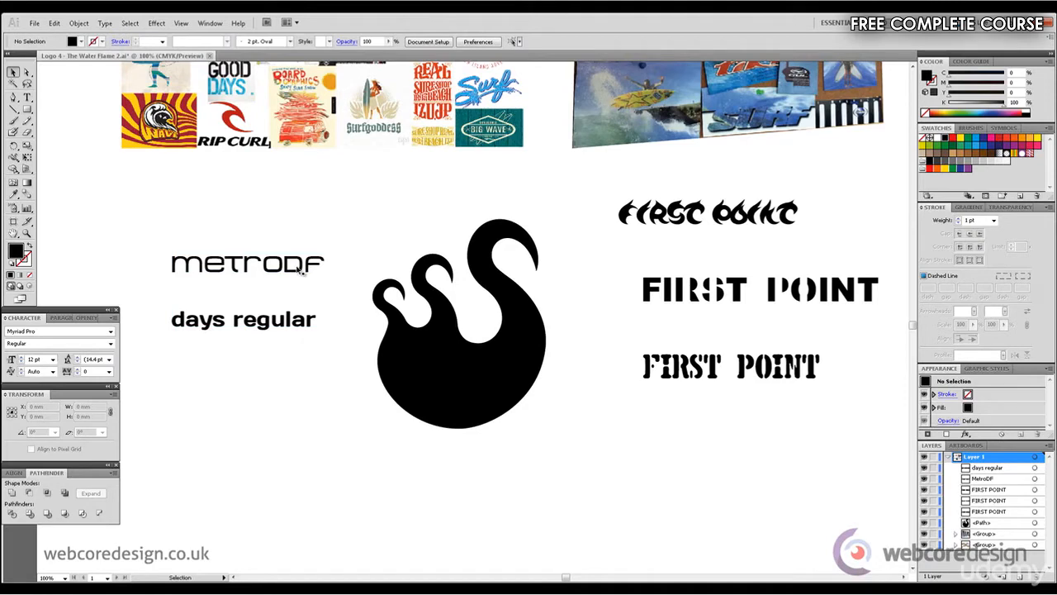
# Copy the MetroDF sample and the flame-style FIRST POINT text below the icon, enlarging FIRST POINT to about 233 mm wide.
pyautogui.moveTo(301, 281); pyautogui.dragTo(512, 547)
pyautogui.moveTo(732, 215); pyautogui.dragTo(468, 507)
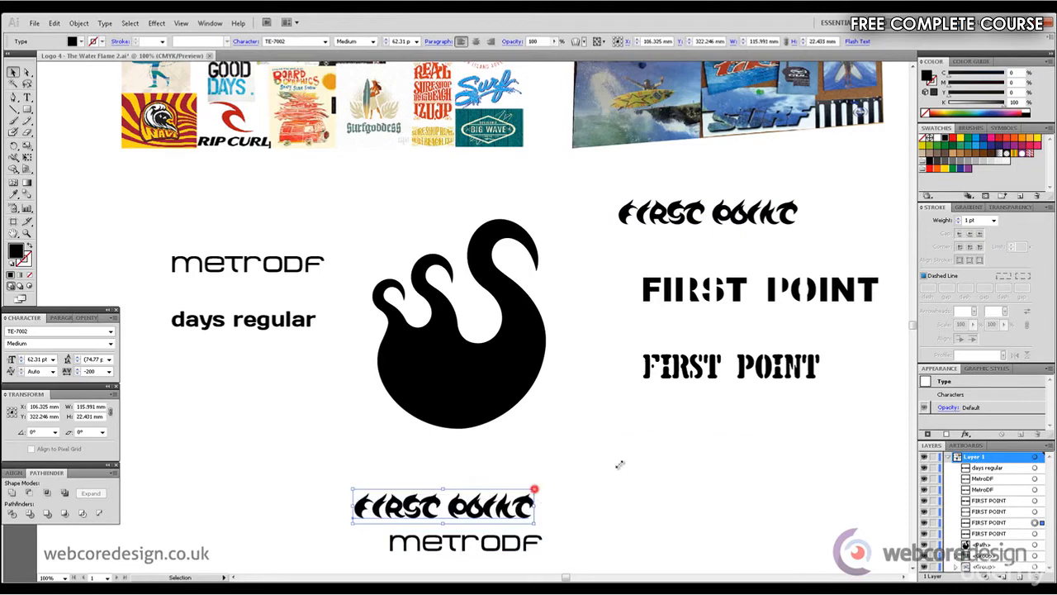
pyautogui.moveTo(620, 465); pyautogui.dragTo(718, 464)
pyautogui.click(718, 466)
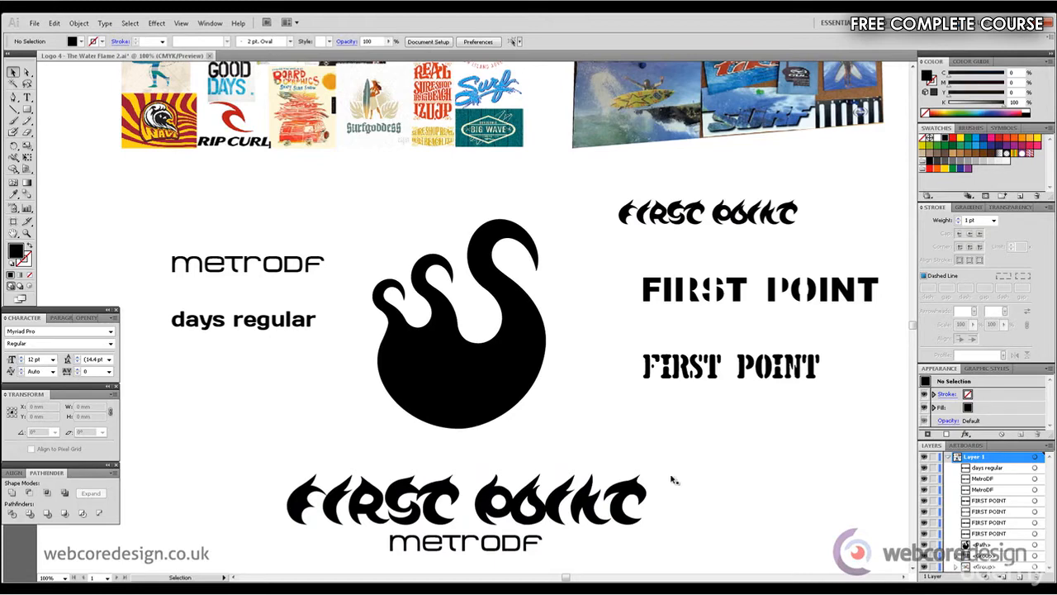
# Check the client's preferred font styles in Completed Questionnaire.pdf in Adobe Reader, and return to the logo document.
pyautogui.click(413, 589)
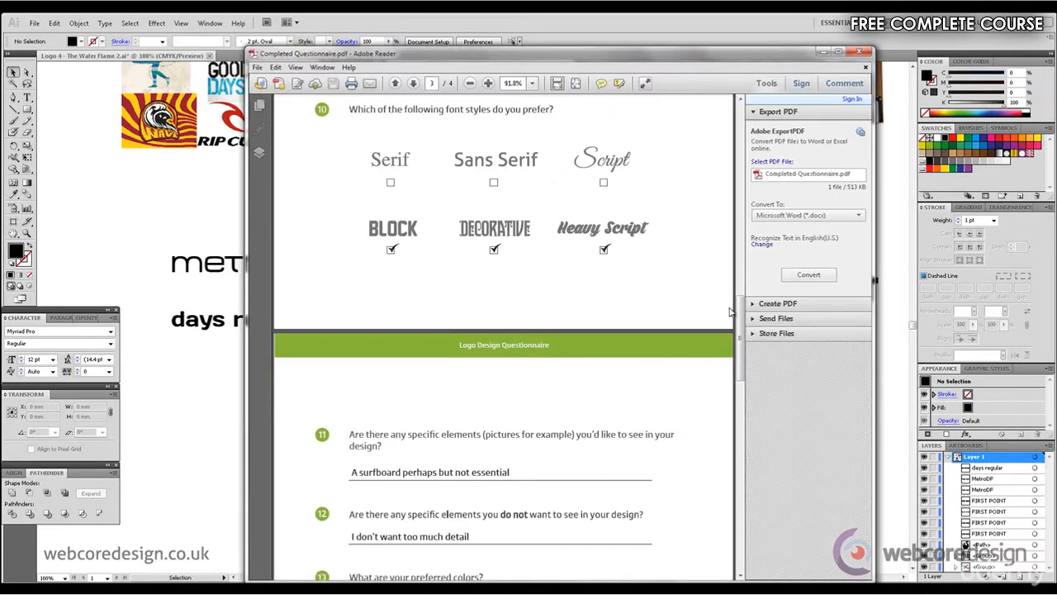
pyautogui.scroll(1, 730, 312)
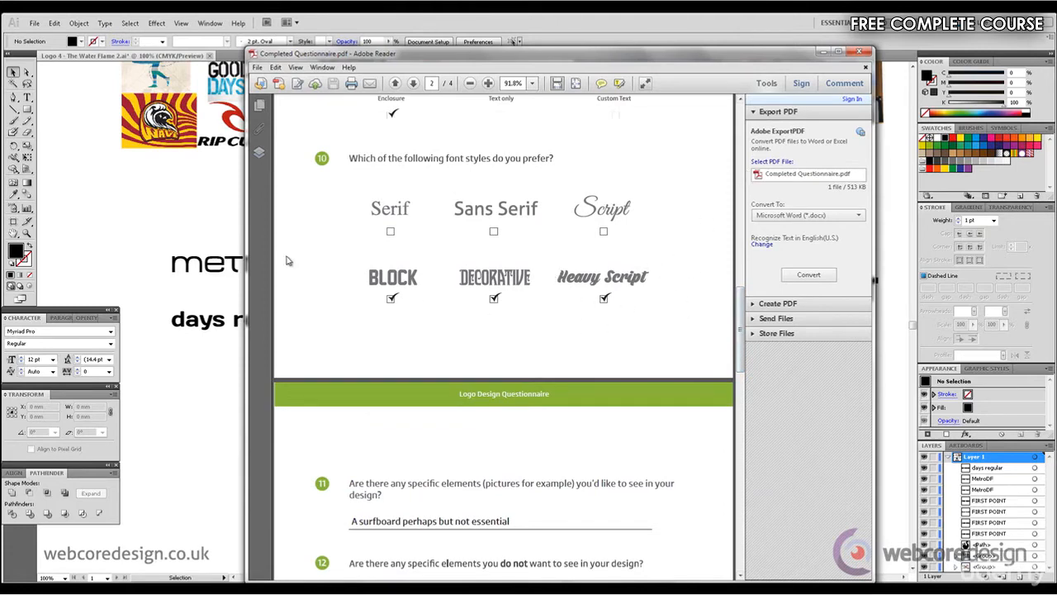
pyautogui.click(827, 50)
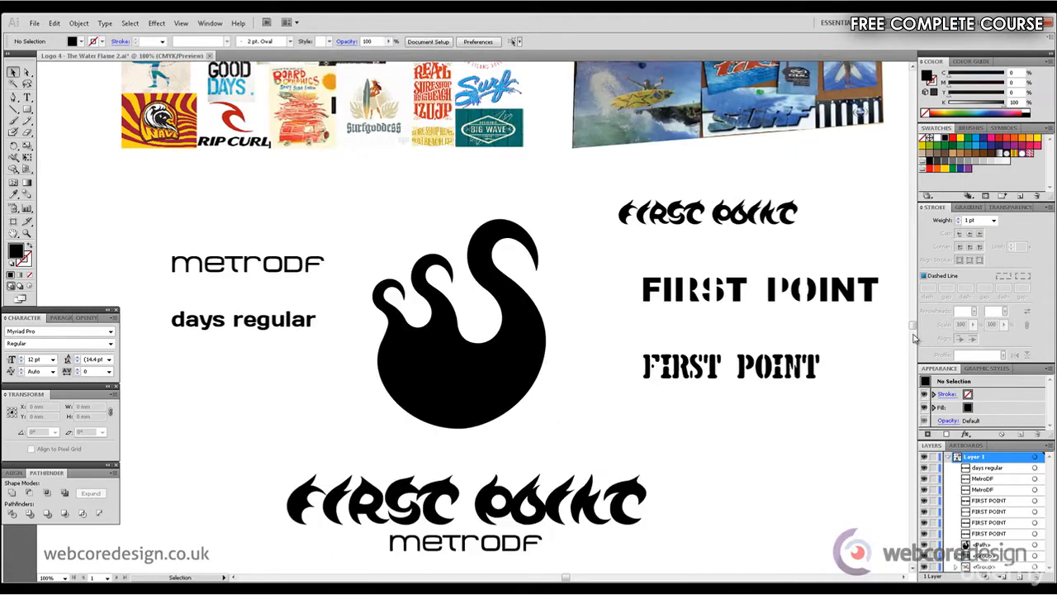
# Duplicate the large FIRST POINT and MetroDF lockup into the empty area below.
pyautogui.moveTo(913, 326); pyautogui.dragTo(914, 344)
pyautogui.moveTo(354, 175); pyautogui.dragTo(826, 318)
pyautogui.moveTo(533, 203); pyautogui.dragTo(539, 410)
pyautogui.click(733, 116)
# Place the wave-flame icon at a reduced size to the left of the lower FIRST POINT wordmark.
pyautogui.moveTo(458, 90); pyautogui.dragTo(454, 311)
pyautogui.moveTo(545, 124); pyautogui.dragTo(459, 231)
pyautogui.moveTo(429, 304); pyautogui.dragTo(267, 385)
pyautogui.click(602, 314)
# Set the lower FIRST POINT wordmark's tracking to 250 and scale it down beside the icon.
pyautogui.scroll(-5, 908, 347)
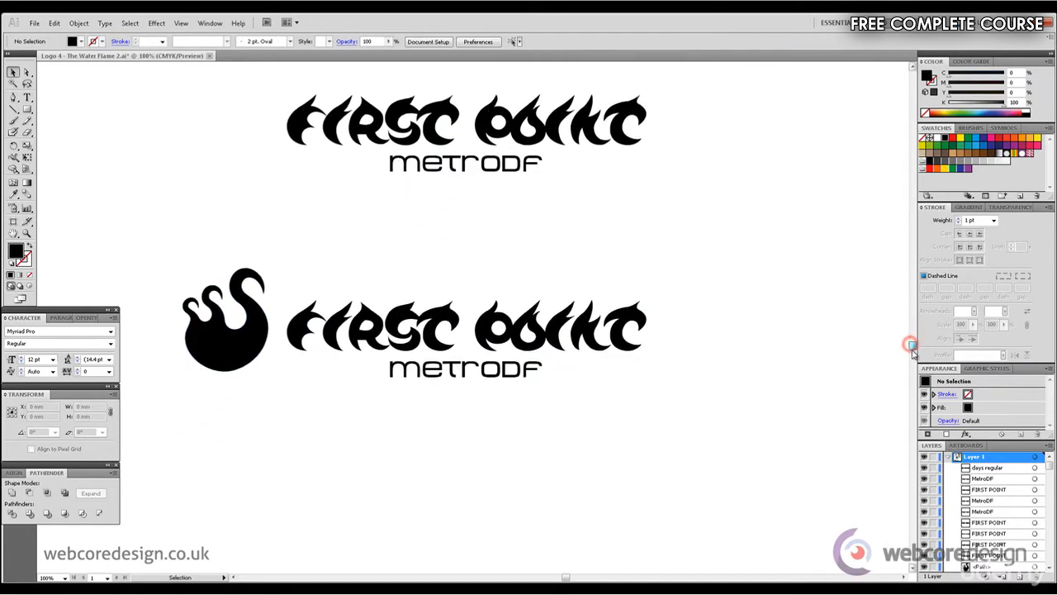
pyautogui.click(482, 213)
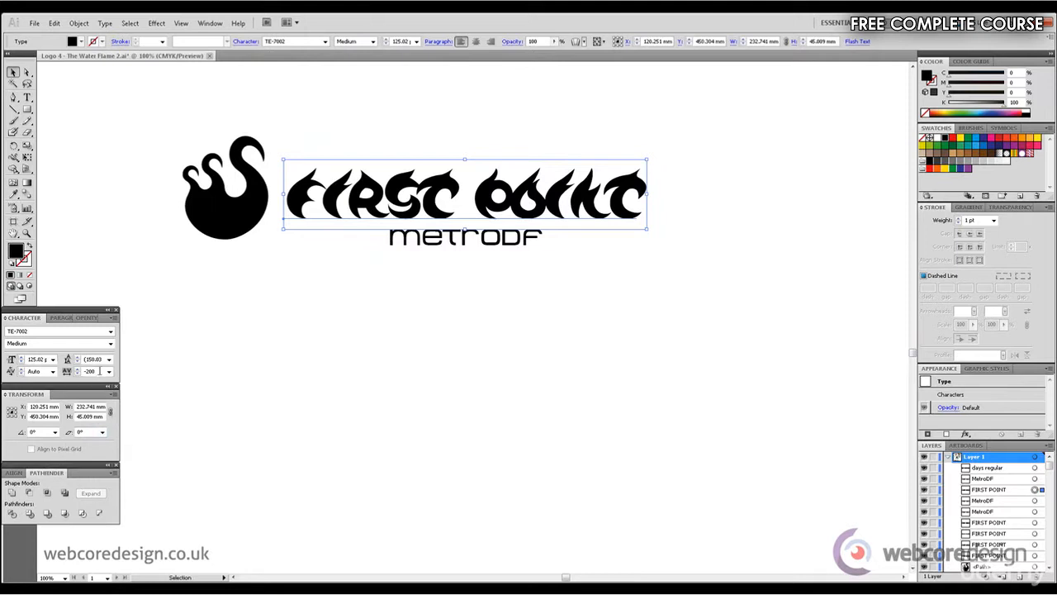
pyautogui.click(92, 372)
pyautogui.press('Return')
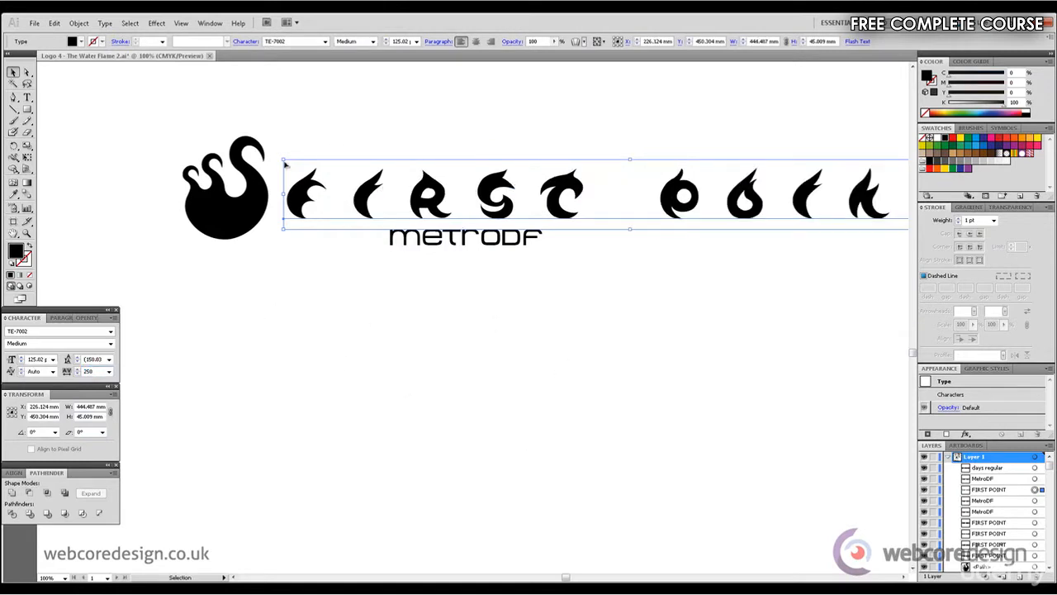
pyautogui.moveTo(284, 162); pyautogui.dragTo(467, 177)
pyautogui.moveTo(673, 190); pyautogui.dragTo(495, 195)
pyautogui.click(531, 323)
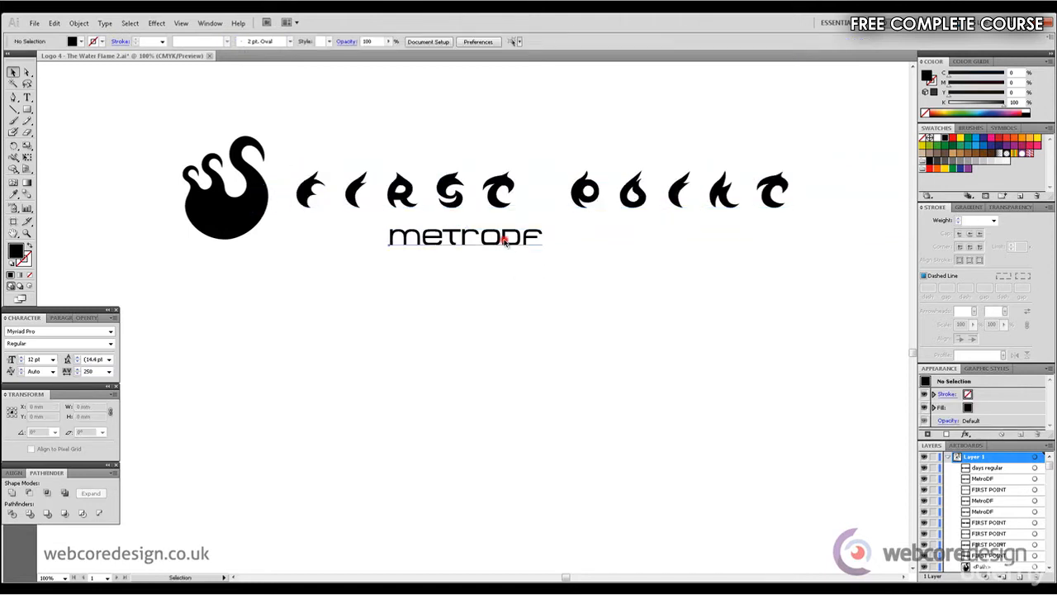
# Replace the MetroDF text under the lower FIRST POINT wordmark with "surfing".
pyautogui.doubleClick(504, 240)
pyautogui.moveTo(556, 239); pyautogui.dragTo(342, 237)
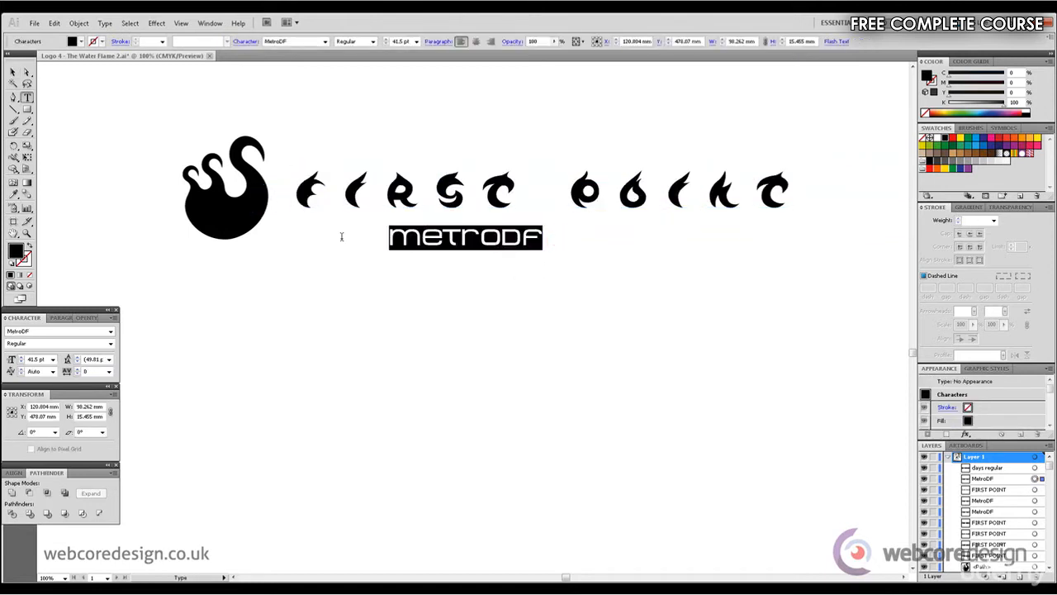
pyautogui.write('surfing')
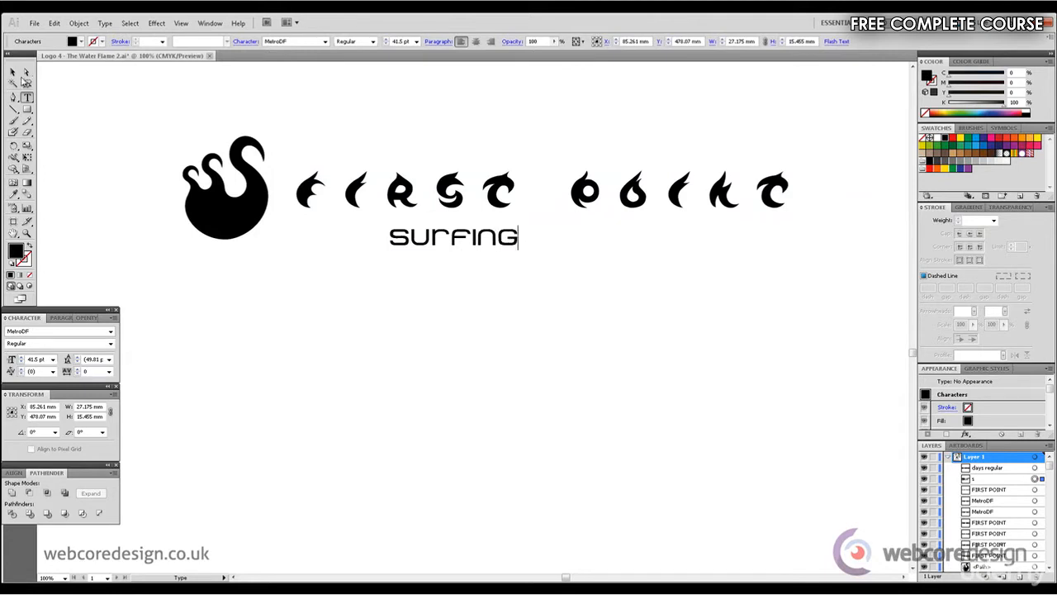
pyautogui.click(13, 73)
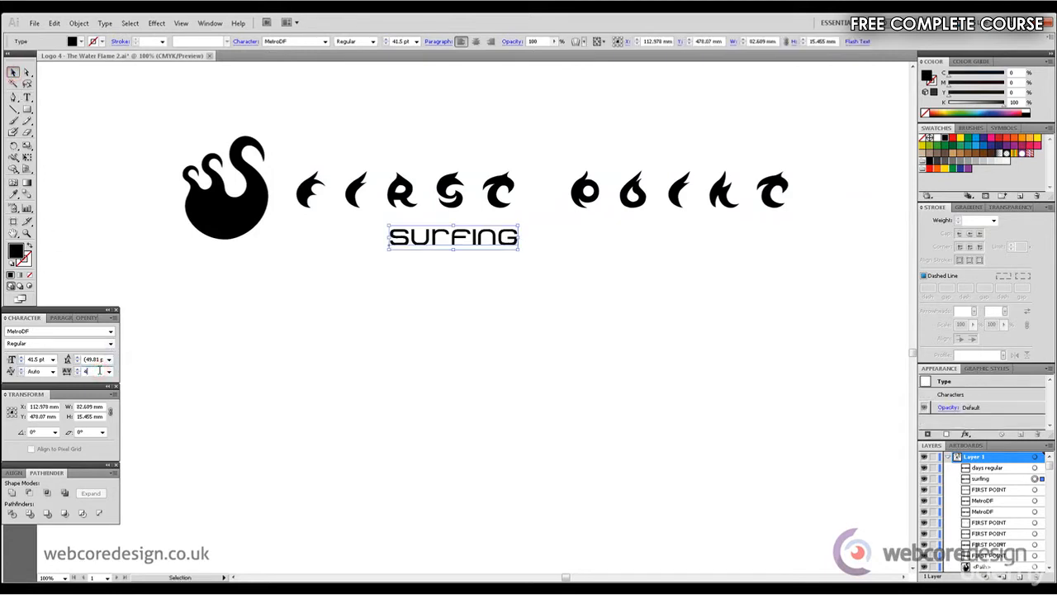
# Set the surfing tagline's tracking to 1200 and reposition it under FIRST POINT.
pyautogui.press('Return')
pyautogui.doubleClick(97, 372)
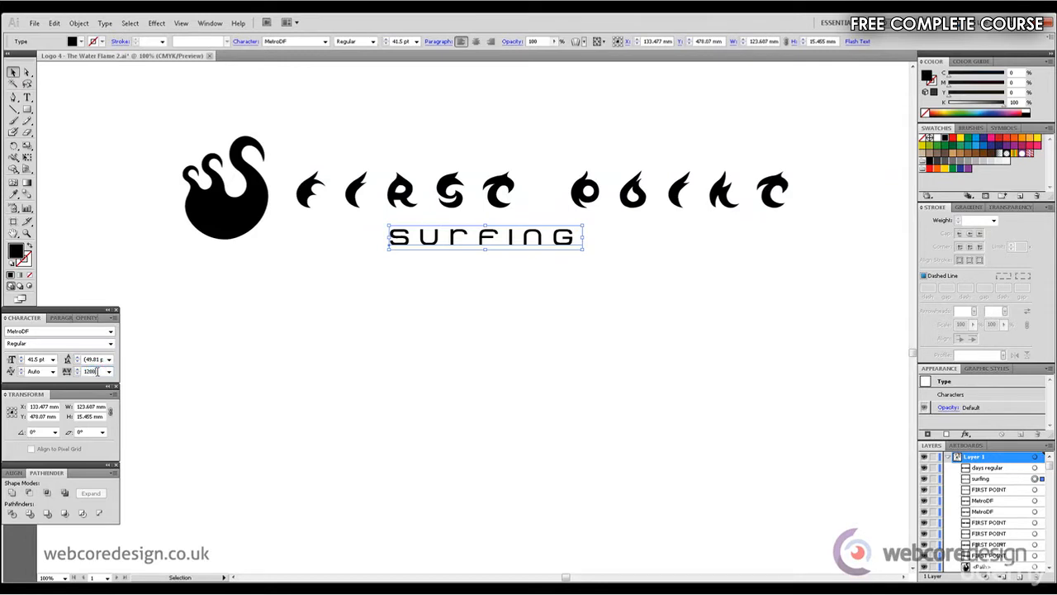
pyautogui.write('1200')
pyautogui.press('Return')
pyautogui.moveTo(598, 240); pyautogui.dragTo(587, 237)
# Scale the icon, wordmark and tagline together to about 205 mm wide and place the lockup mid-canvas.
pyautogui.moveTo(826, 293); pyautogui.dragTo(190, 127)
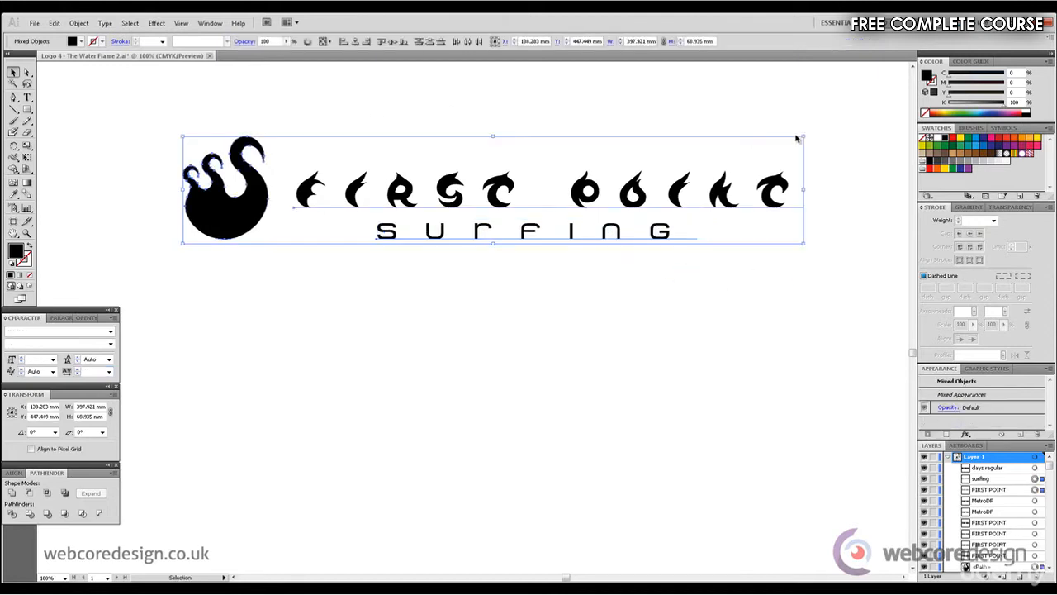
pyautogui.moveTo(803, 138); pyautogui.dragTo(438, 199)
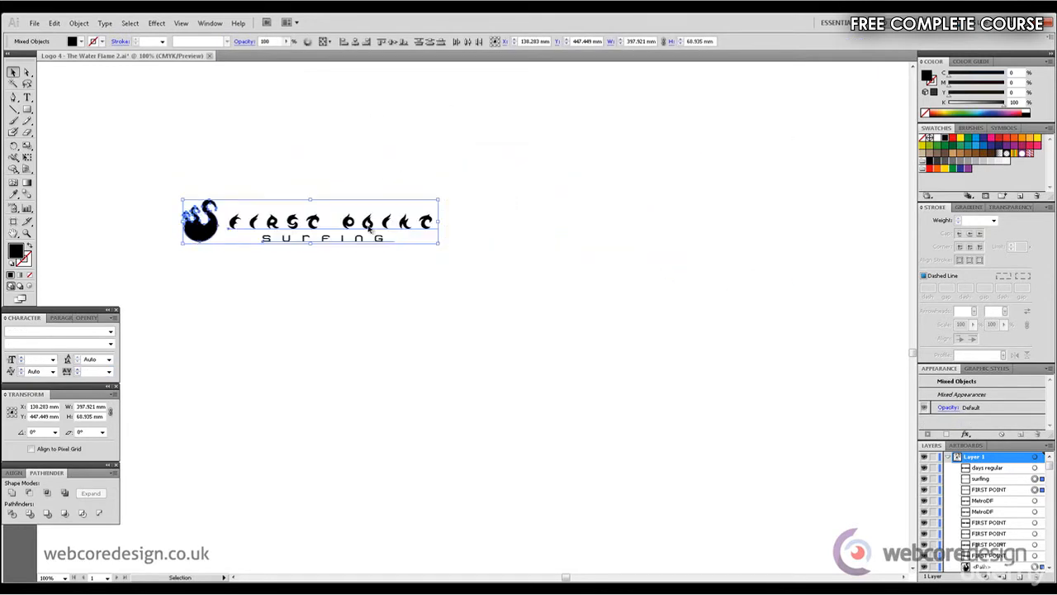
pyautogui.moveTo(368, 224); pyautogui.dragTo(519, 265)
pyautogui.moveTo(588, 239); pyautogui.dragTo(655, 215)
pyautogui.moveTo(540, 263); pyautogui.dragTo(544, 239)
pyautogui.click(552, 156)
# Reduce the surfing tagline to about 18 pt and centre it beneath FIRST POINT.
pyautogui.click(552, 243)
pyautogui.click(600, 257)
pyautogui.click(527, 241)
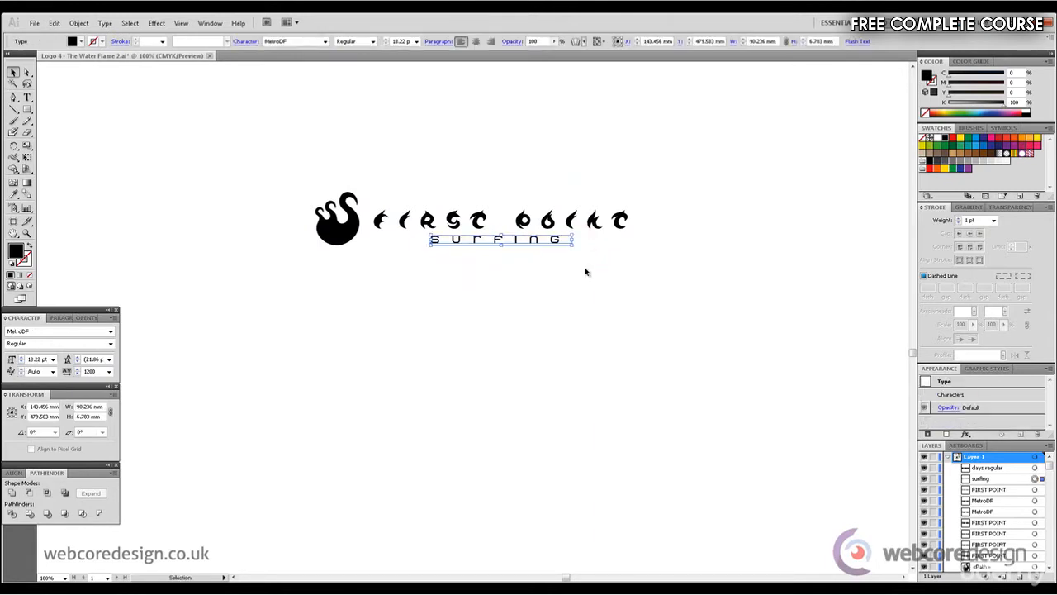
pyautogui.click(585, 268)
pyautogui.click(543, 243)
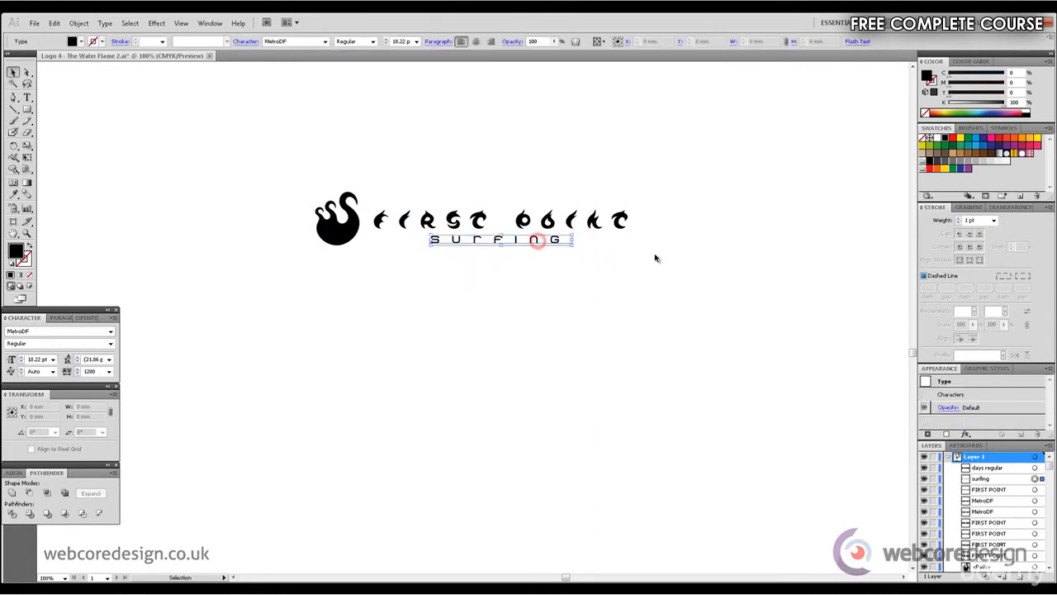
pyautogui.click(658, 257)
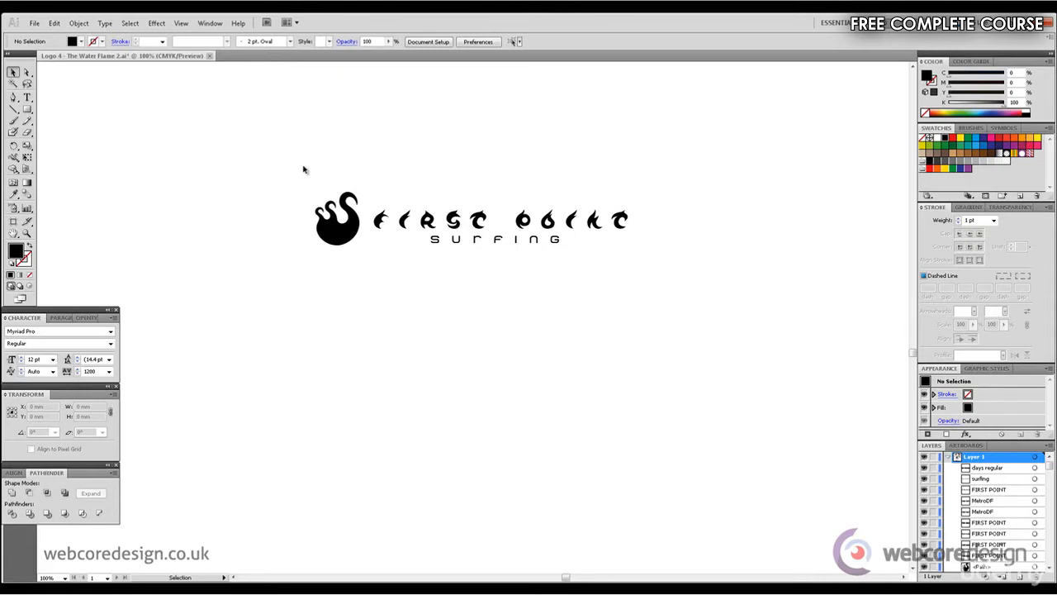
# Duplicate the complete First Point Surfing logo straight down into the empty space below.
pyautogui.moveTo(274, 167); pyautogui.dragTo(776, 302)
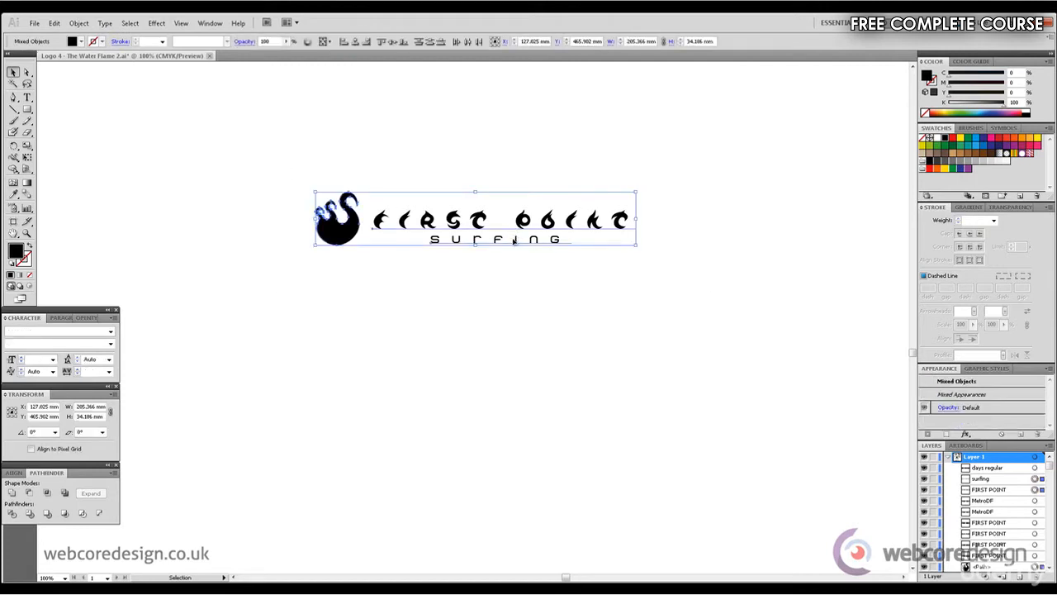
pyautogui.moveTo(512, 240); pyautogui.dragTo(509, 464)
pyautogui.click(739, 317)
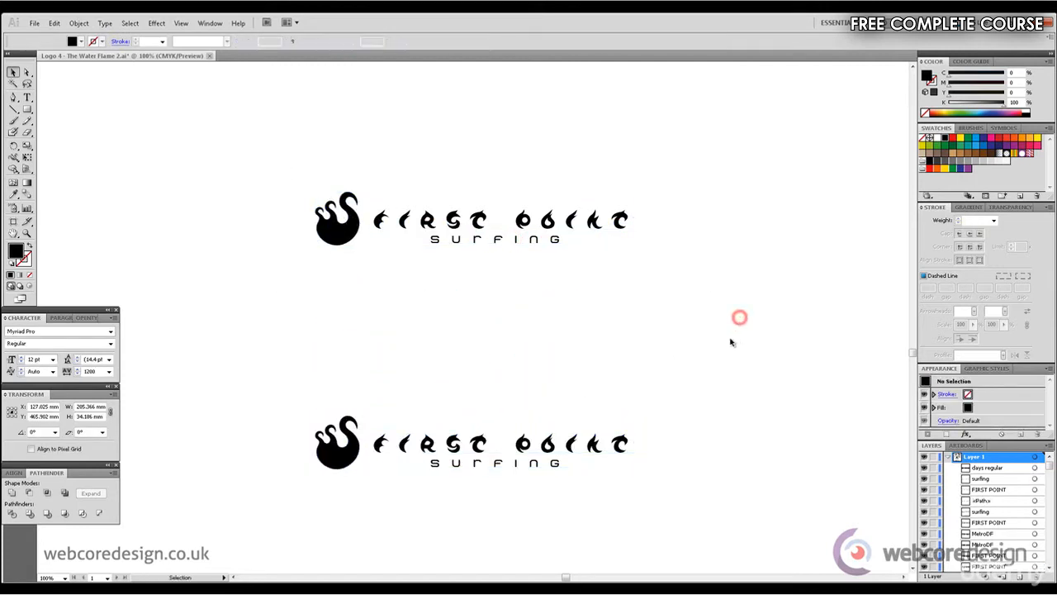
# Review the client's preferred logo styles in the completed questionnaire in Adobe Reader, and return to the logo document.
pyautogui.hotkey('alt', 'Tab')
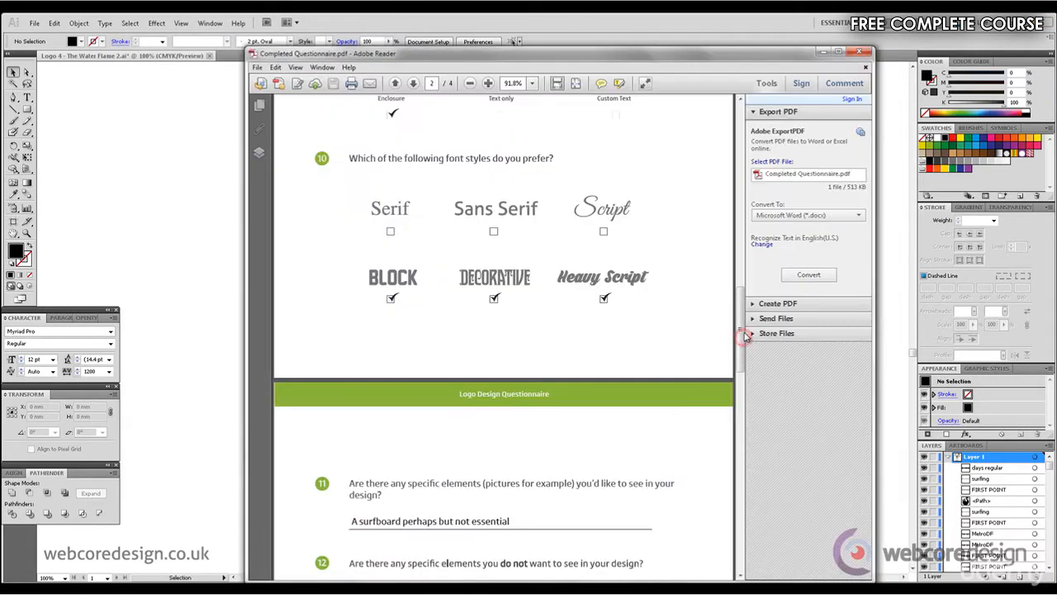
pyautogui.moveTo(743, 339); pyautogui.dragTo(751, 294)
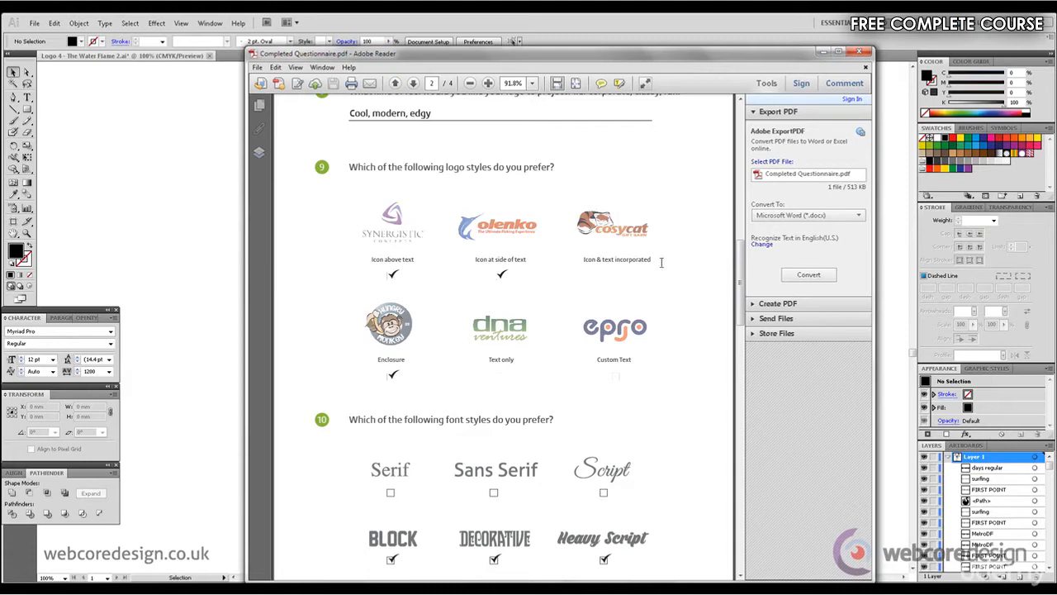
pyautogui.click(823, 51)
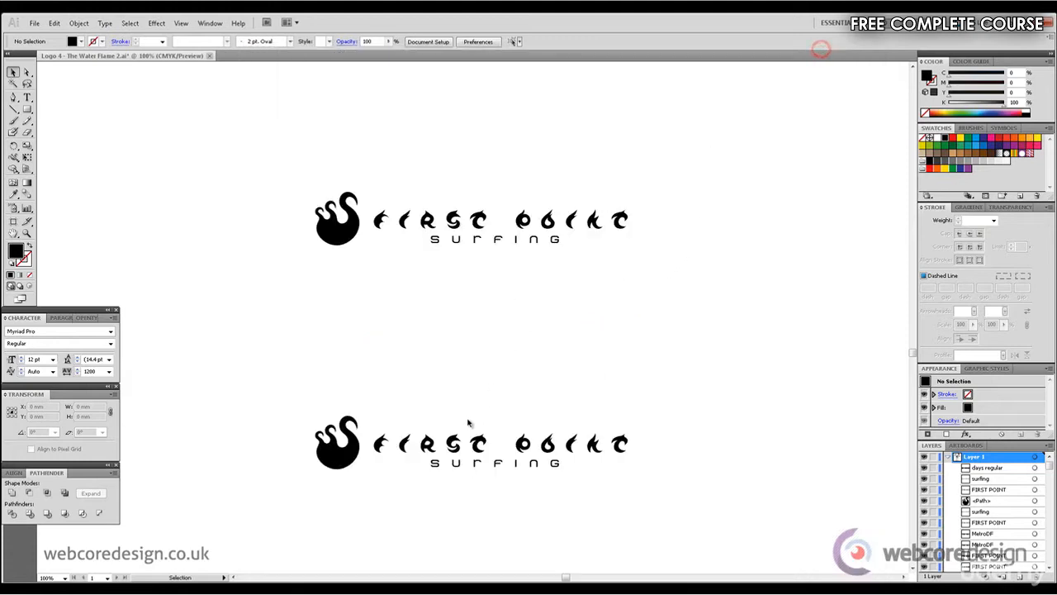
# Move the lower logo's icon above its text, centred over FIRST POINT.
pyautogui.moveTo(339, 453); pyautogui.dragTo(501, 395)
pyautogui.click(537, 446)
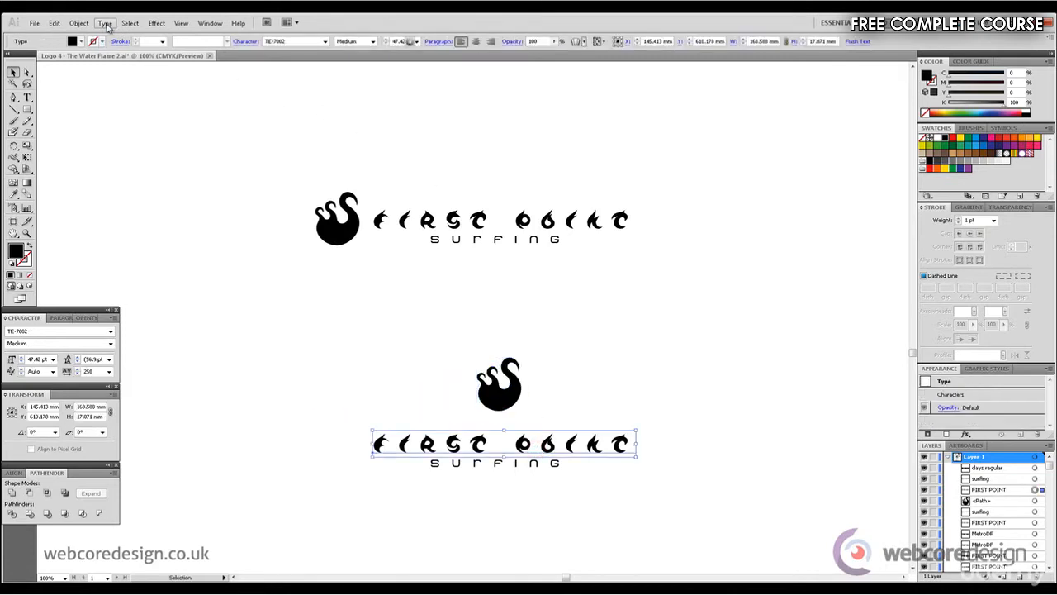
pyautogui.moveTo(496, 386); pyautogui.dragTo(509, 356)
pyautogui.click(602, 346)
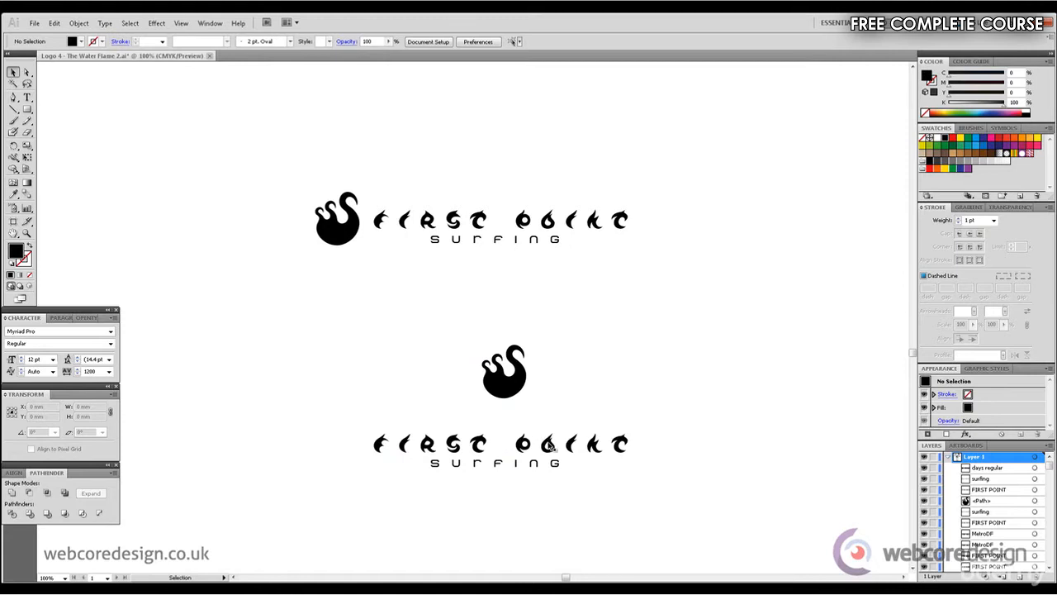
# Convert the lower logo's FIRST POINT text to outlines.
pyautogui.click(550, 446)
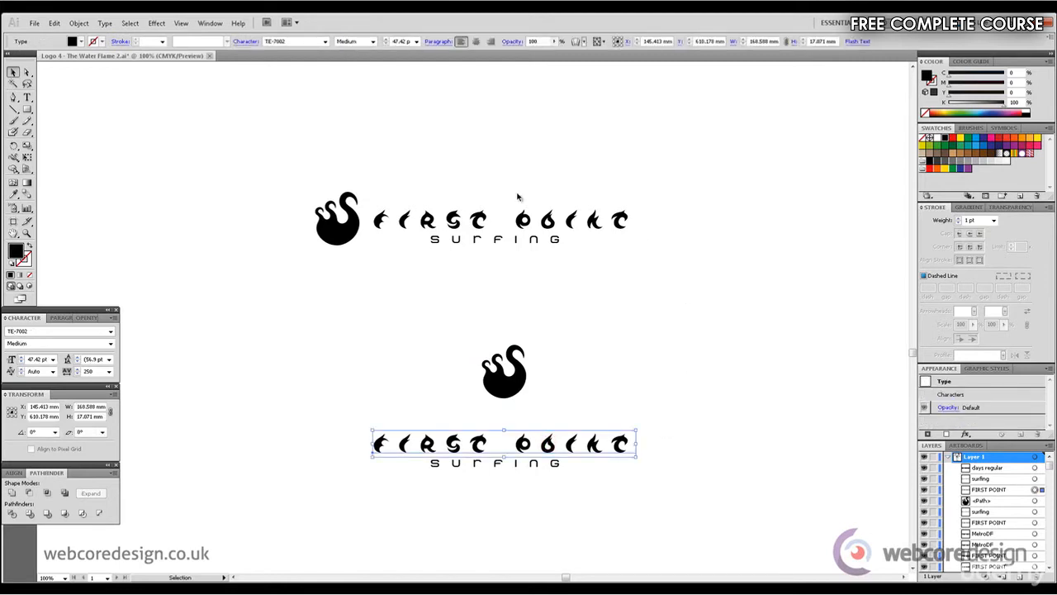
pyautogui.click(105, 23)
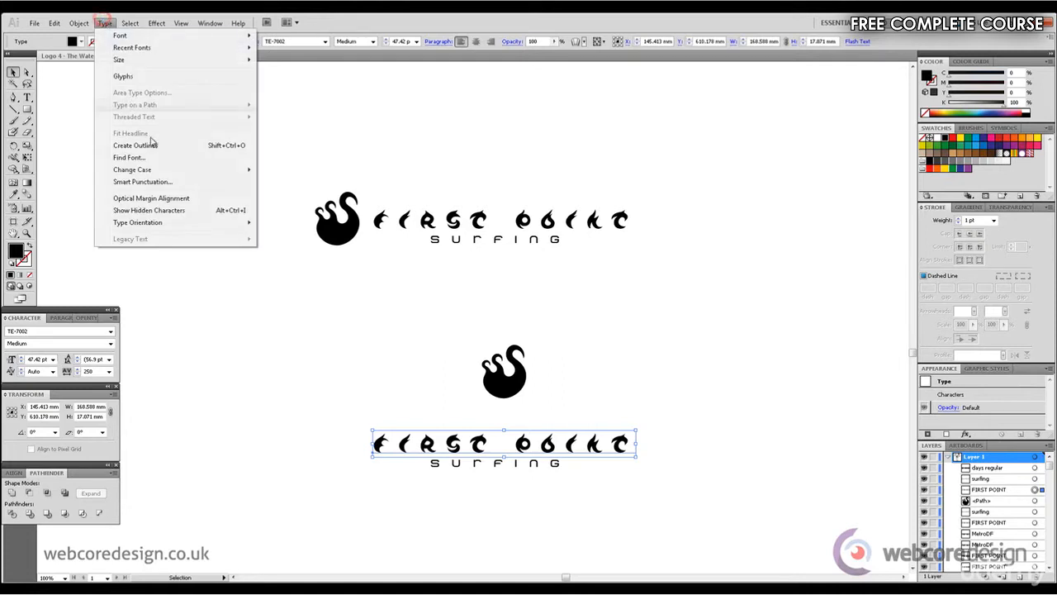
pyautogui.click(151, 147)
pyautogui.click(295, 338)
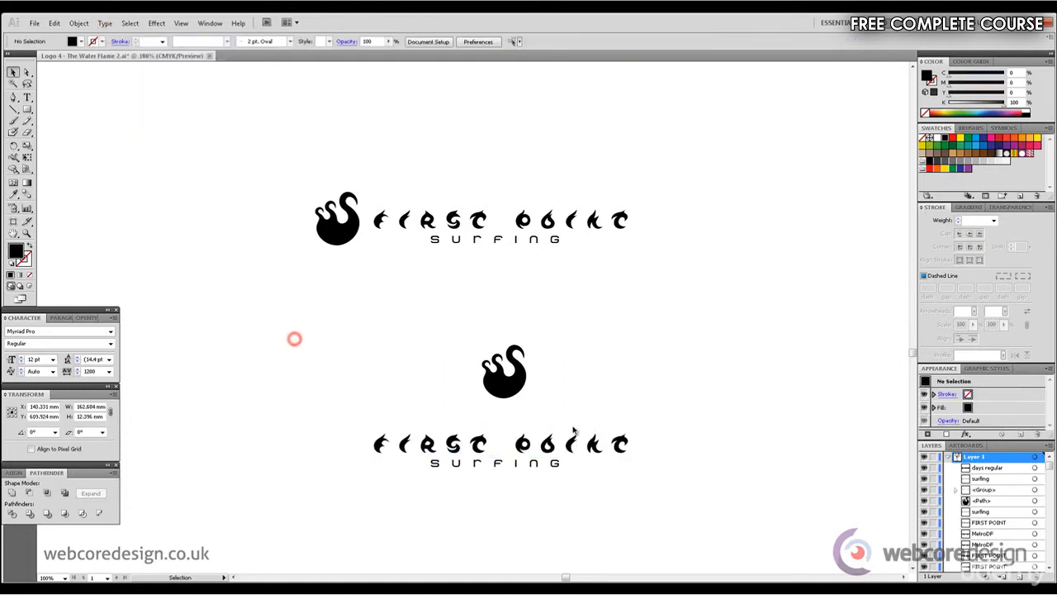
# Ungroup the outlined lower FIRST POINT lettering into individual letter shapes.
pyautogui.click(512, 428)
pyautogui.moveTo(630, 451); pyautogui.dragTo(653, 449)
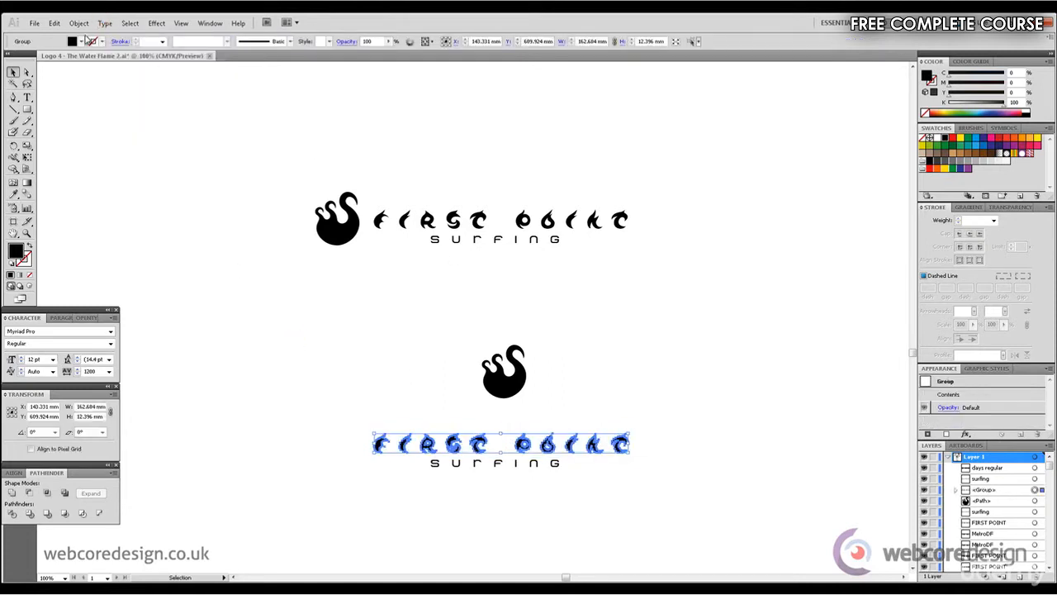
pyautogui.click(78, 23)
pyautogui.click(96, 76)
pyautogui.click(620, 403)
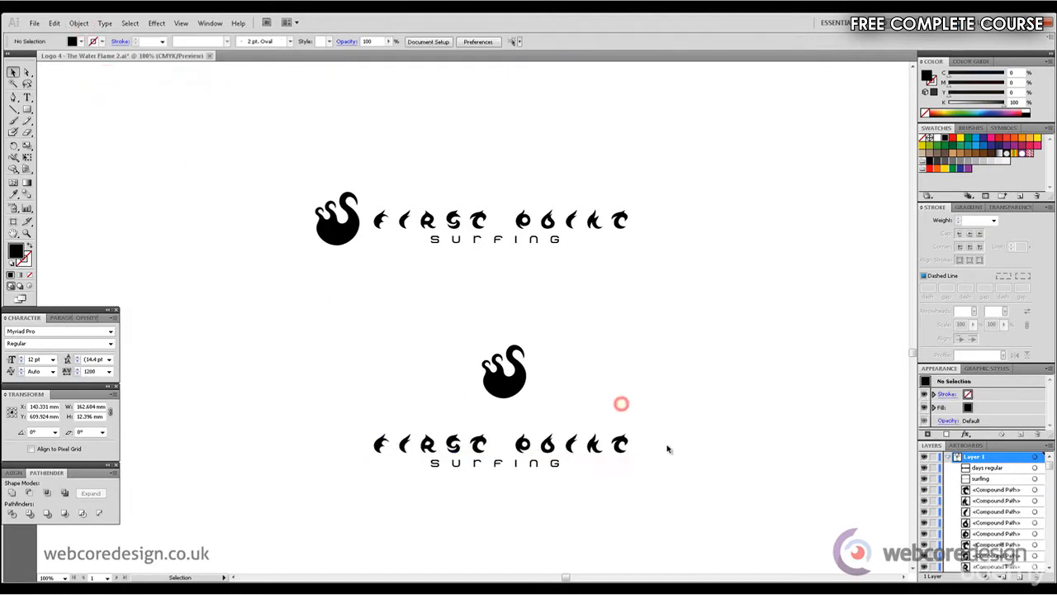
# Nudge the outlined letters of POINT in the lower logo to the right to widen the gap after FIRST.
pyautogui.moveTo(667, 446); pyautogui.dragTo(517, 432)
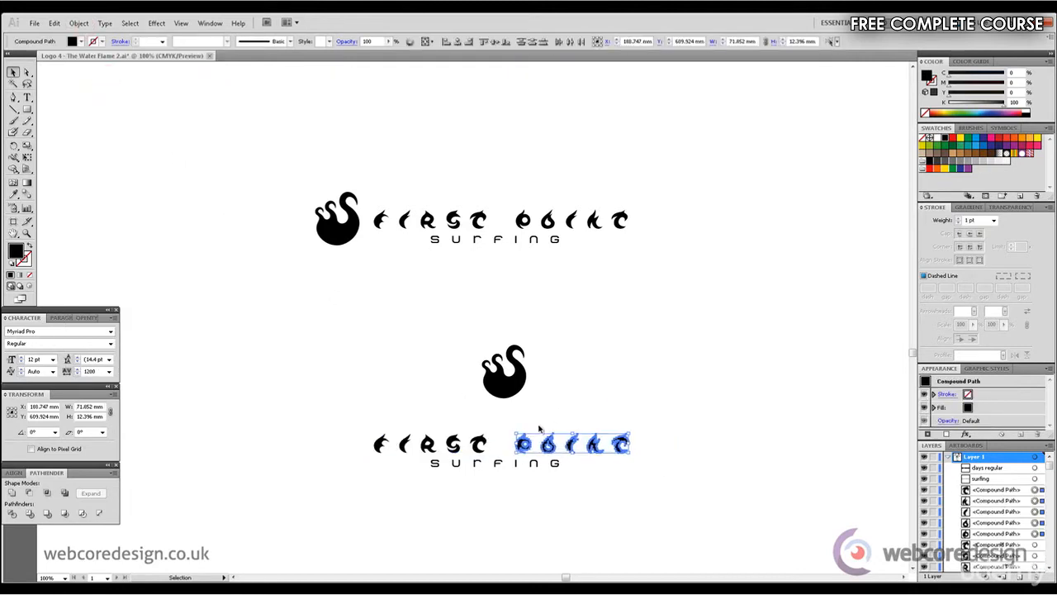
pyautogui.press('Right')
pyautogui.press('Right')
pyautogui.press('Right')
pyautogui.press('Right')
pyautogui.press('Right')
pyautogui.press('Right')
pyautogui.press('Right')
pyautogui.press('Right')
pyautogui.press('Right')
pyautogui.press('Right')
pyautogui.press('Right')
pyautogui.press('Right')
pyautogui.press('Right')
pyautogui.press('Right')
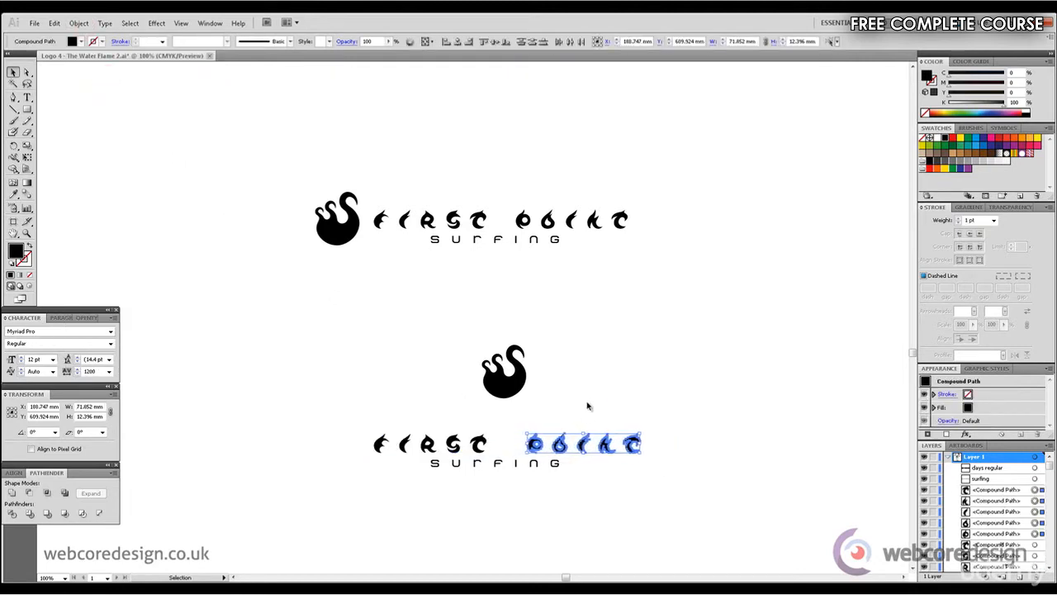
# Nudge the lower logo's POINT letters further right to leave an icon-sized gap after FIRST.
pyautogui.press('Right')
pyautogui.press('Right')
pyautogui.press('Right')
pyautogui.press('Right')
pyautogui.press('Right')
pyautogui.press('Right')
pyautogui.press('Right')
pyautogui.press('Right')
pyautogui.press('Right')
pyautogui.press('Right')
pyautogui.press('Right')
pyautogui.press('Right')
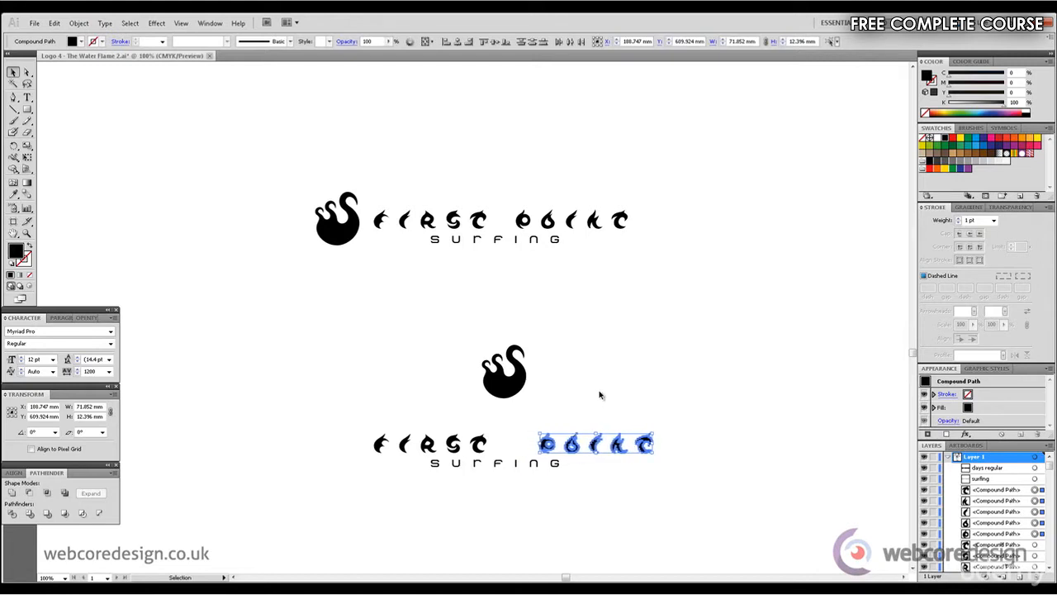
pyautogui.press('Right')
pyautogui.press('Right')
pyautogui.click(598, 391)
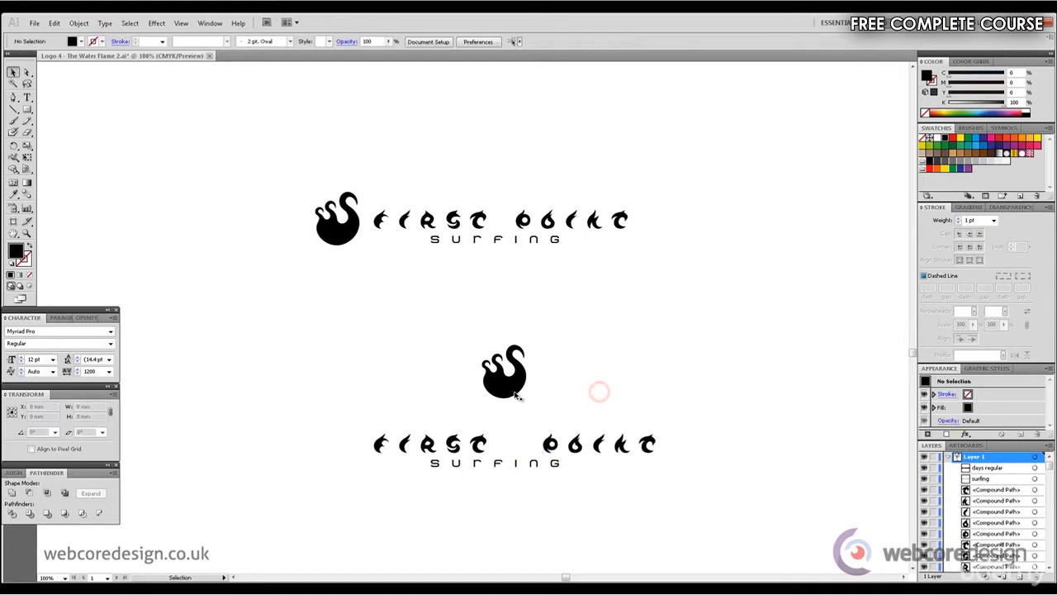
# Move the lower logo's icon into the gap between FIRST and POINT and shrink it to about 22.6 mm wide.
pyautogui.moveTo(513, 392); pyautogui.dragTo(526, 448)
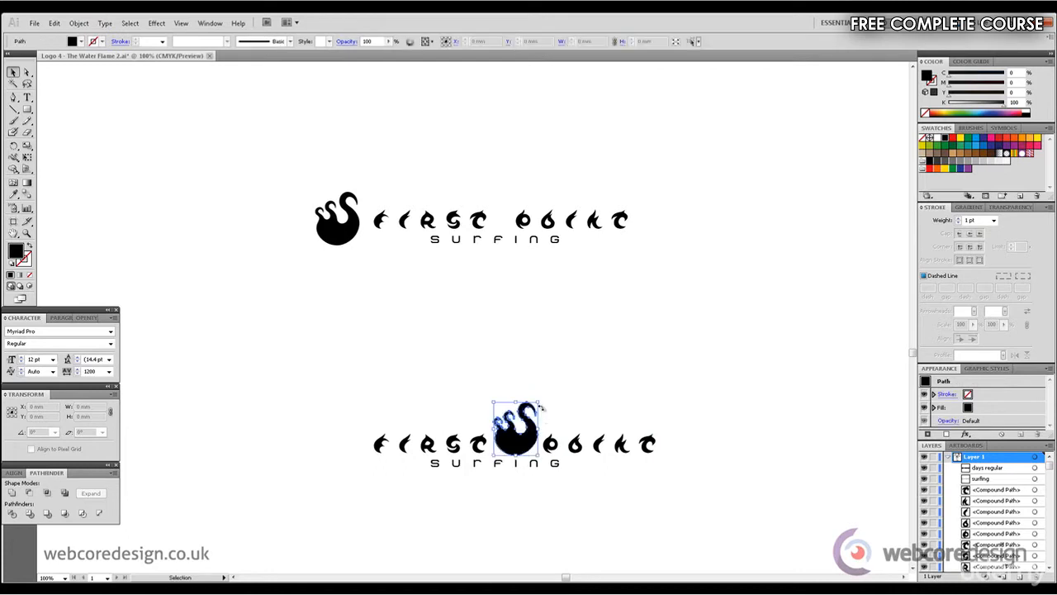
pyautogui.moveTo(537, 403); pyautogui.dragTo(529, 412)
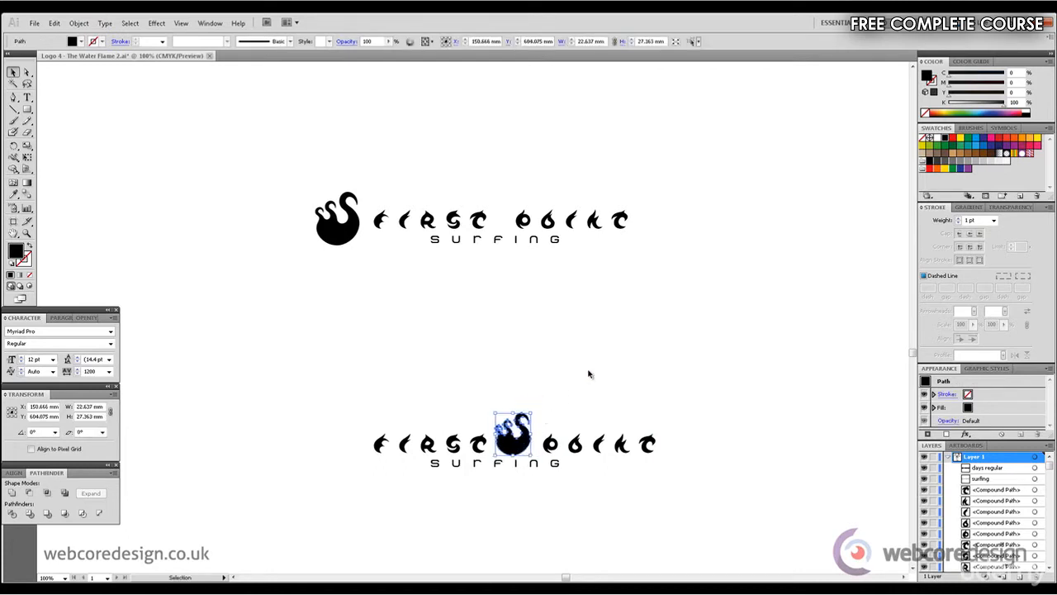
pyautogui.click(588, 372)
pyautogui.click(517, 446)
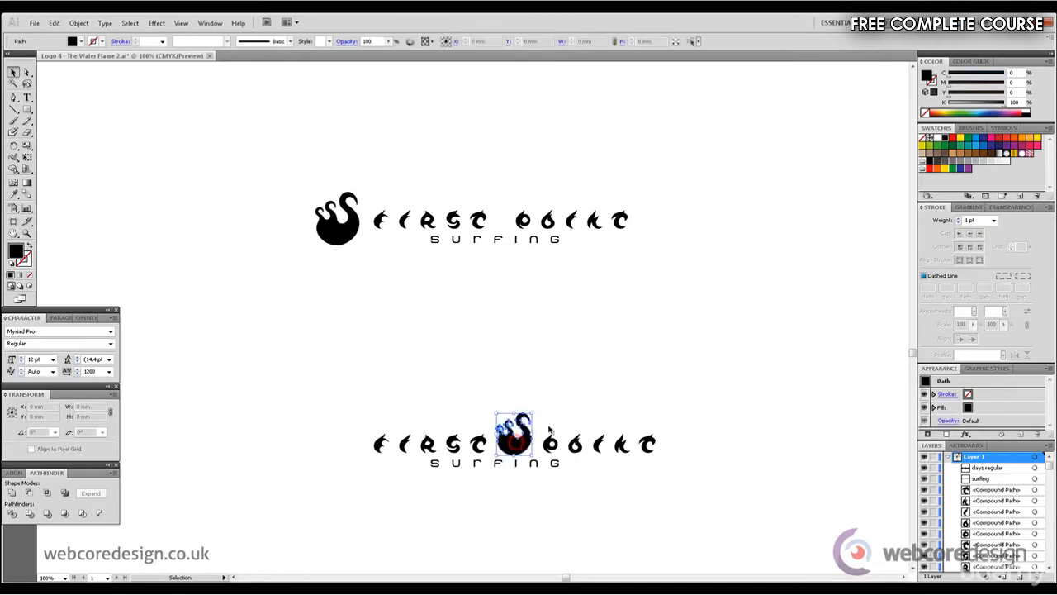
pyautogui.click(577, 398)
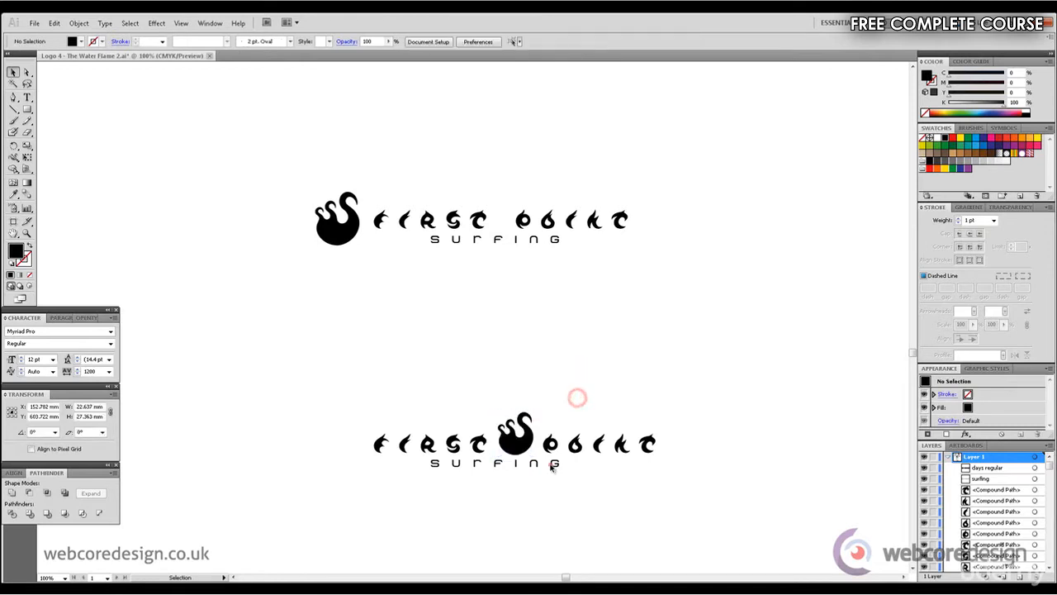
# Move the lower logo's SURFING text right to centre it beneath the icon, with a small gap under the lettering.
pyautogui.moveTo(554, 465); pyautogui.dragTo(571, 470)
pyautogui.click(647, 468)
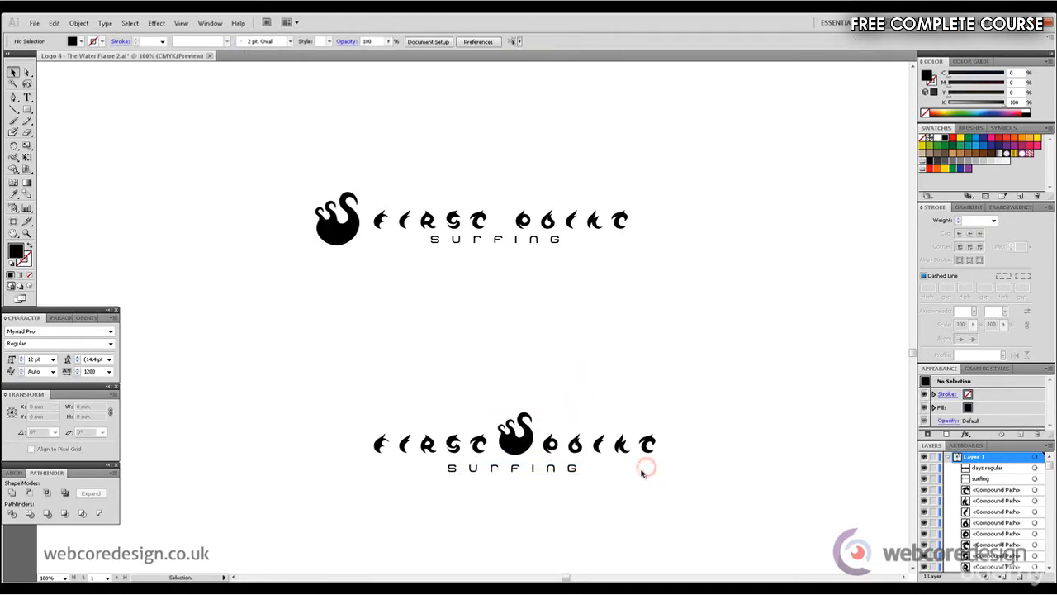
pyautogui.click(548, 471)
pyautogui.press('Up')
pyautogui.press('Up')
pyautogui.press('Up')
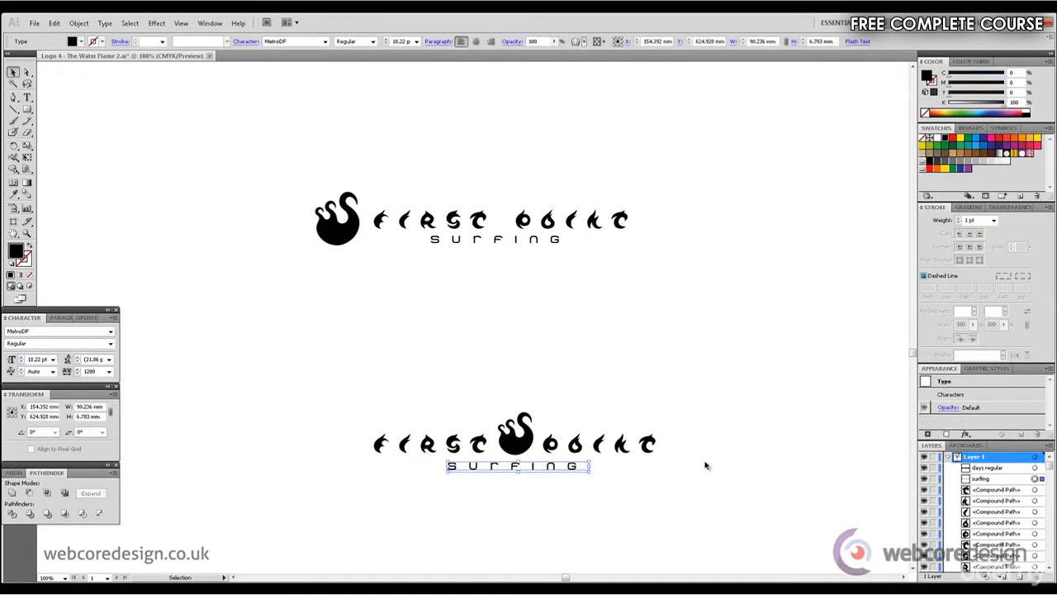
# Scale the whole lower logo down proportionally to about 151 mm wide.
pyautogui.moveTo(713, 495); pyautogui.dragTo(314, 403)
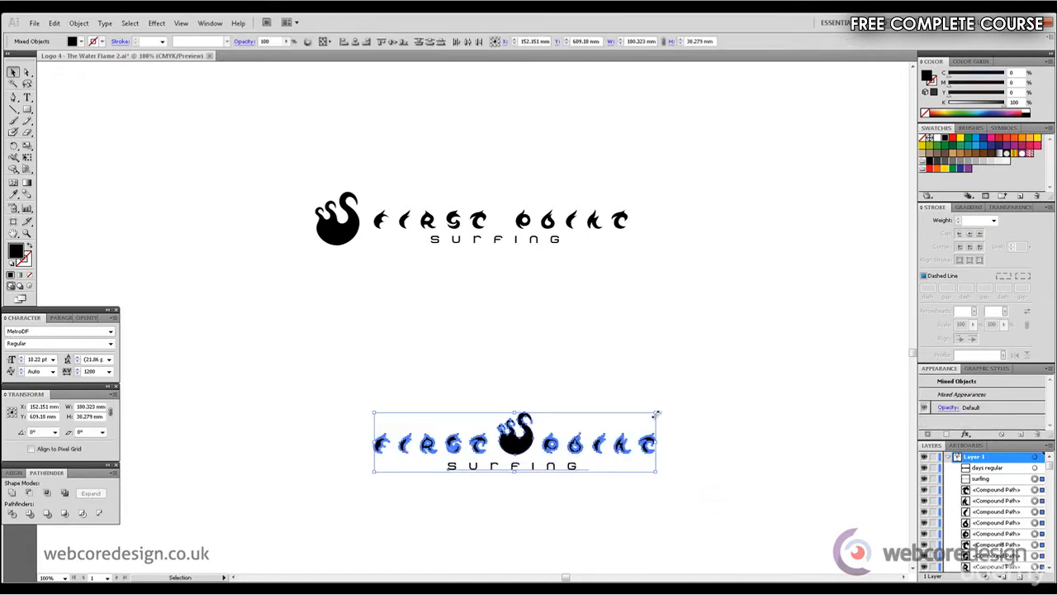
pyautogui.moveTo(655, 415); pyautogui.dragTo(613, 415)
pyautogui.click(653, 397)
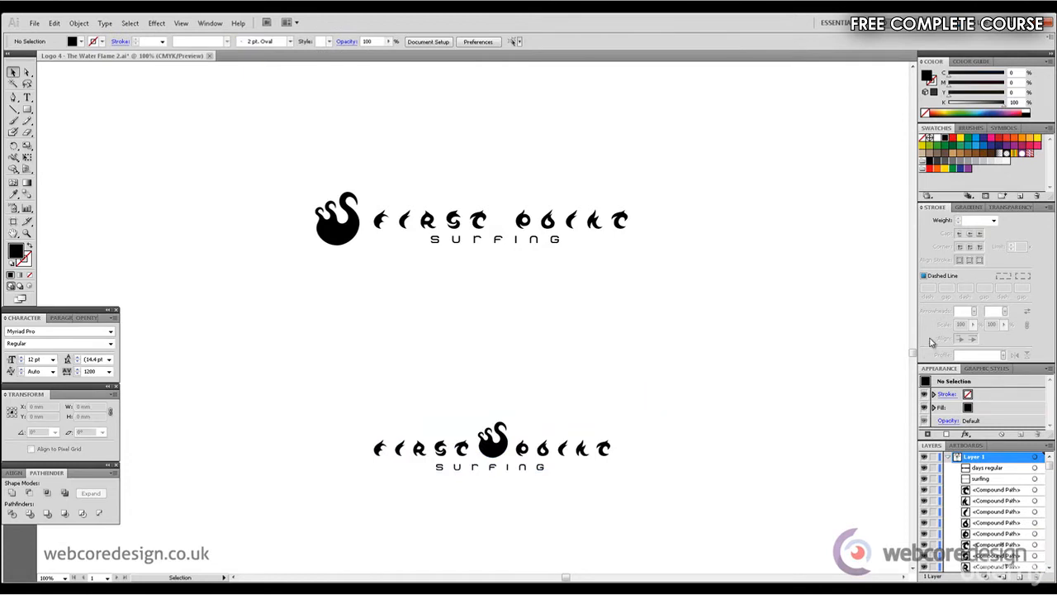
# Review the preferred logo styles in Completed Questionnaire.pdf in Adobe Reader and return to the Illustrator artwork.
pyautogui.moveTo(913, 352); pyautogui.dragTo(913, 365)
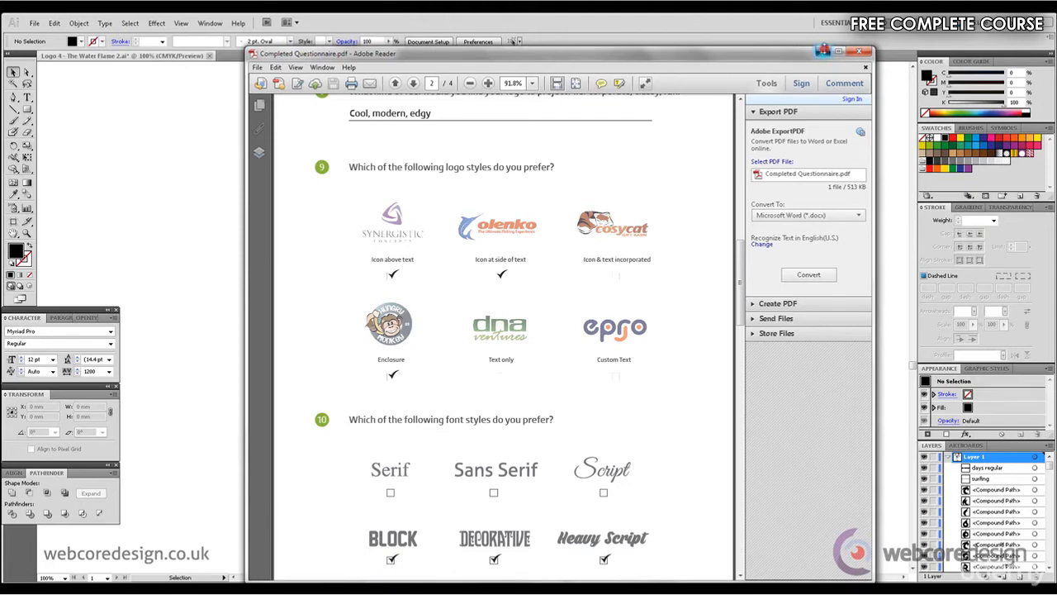
pyautogui.click(824, 51)
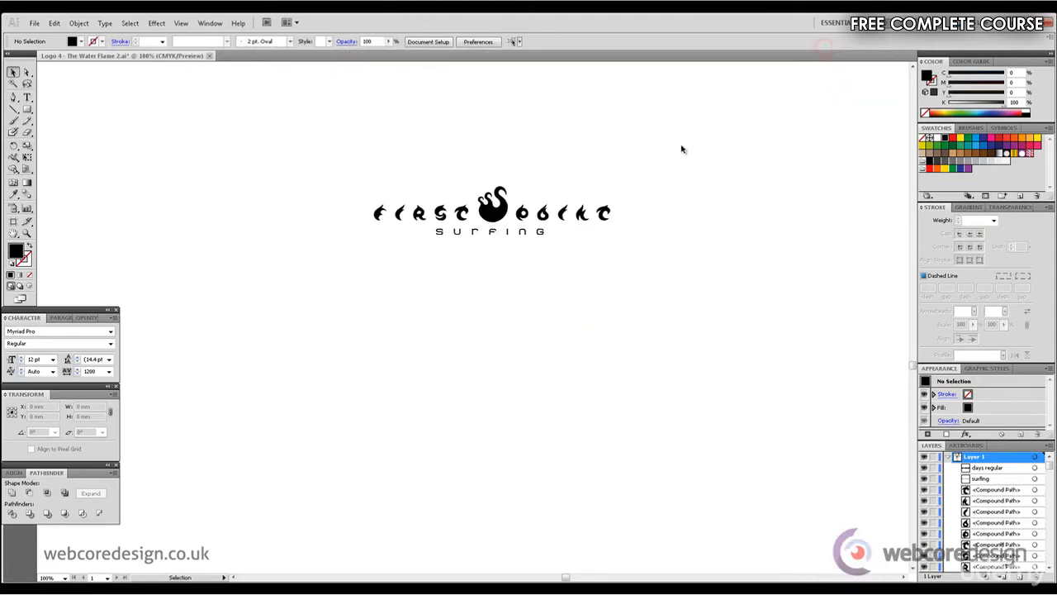
# Try the logo without the icon between FIRST and POINT, and undo the deletion.
pyautogui.click(489, 216)
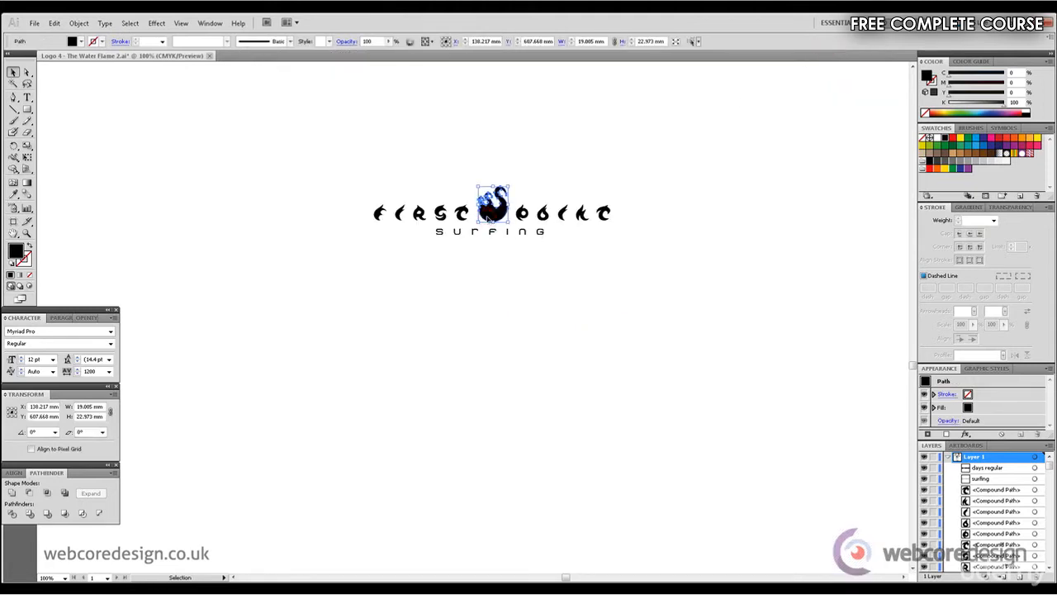
pyautogui.press('Delete')
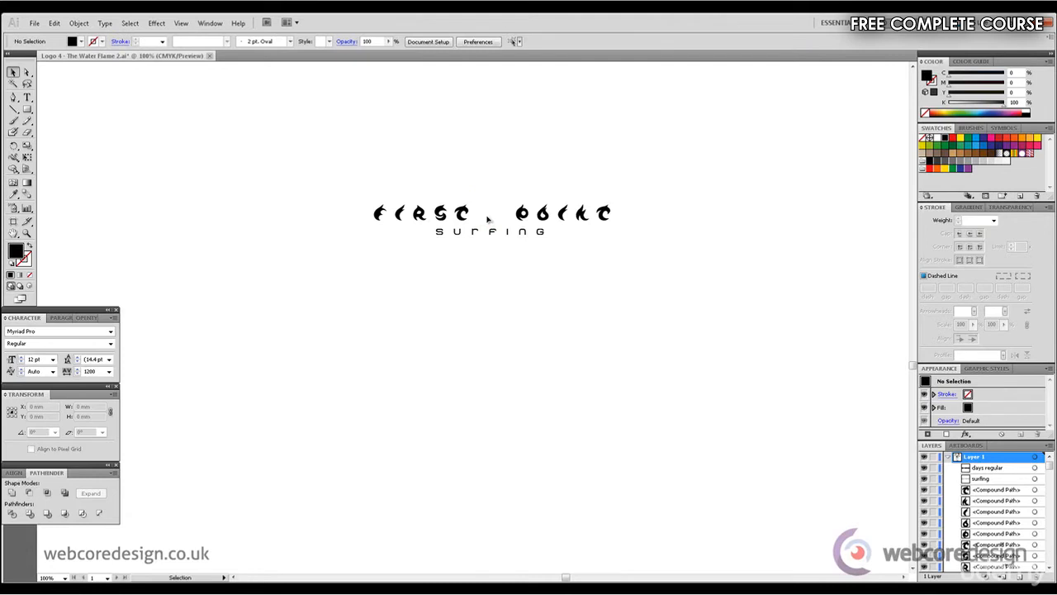
pyautogui.hotkey('ctrl', 'z')
pyautogui.click(630, 143)
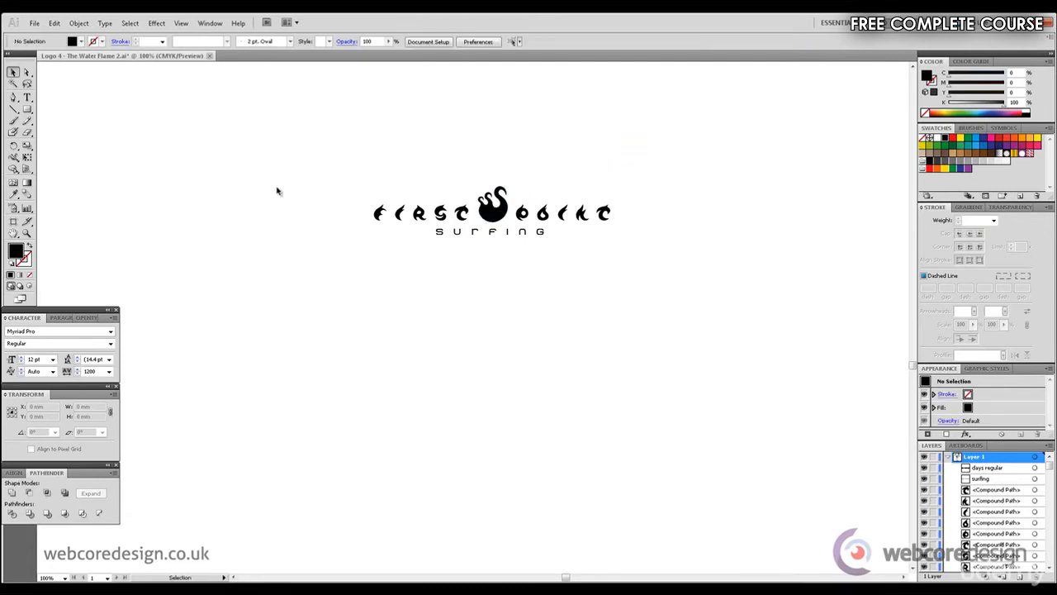
# Enlarge the whole icon-between-words logo to about 213 mm wide and shift it slightly up and to the left.
pyautogui.moveTo(283, 189); pyautogui.dragTo(708, 256)
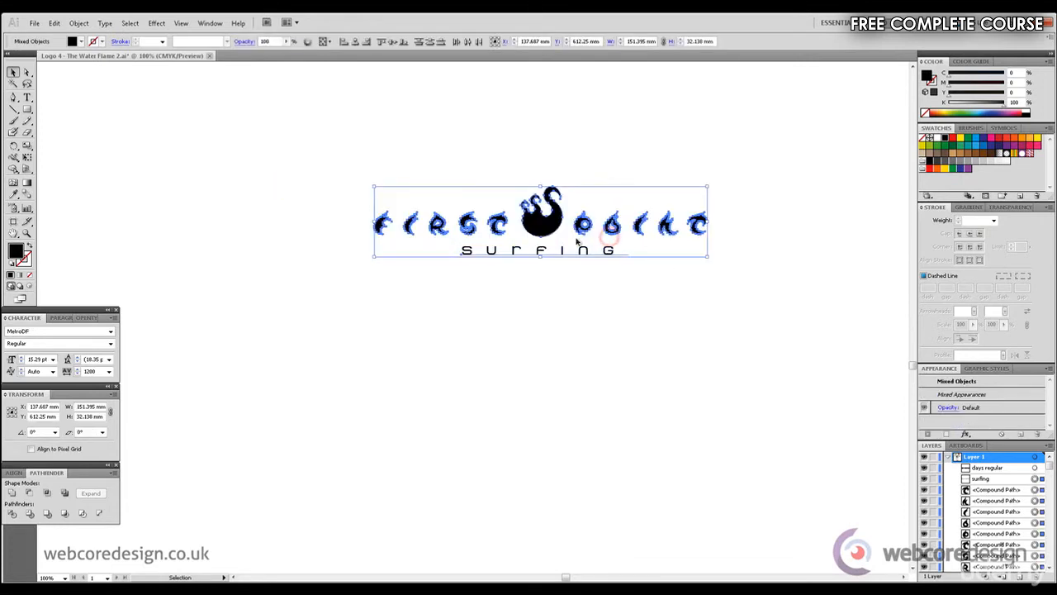
pyautogui.click(543, 314)
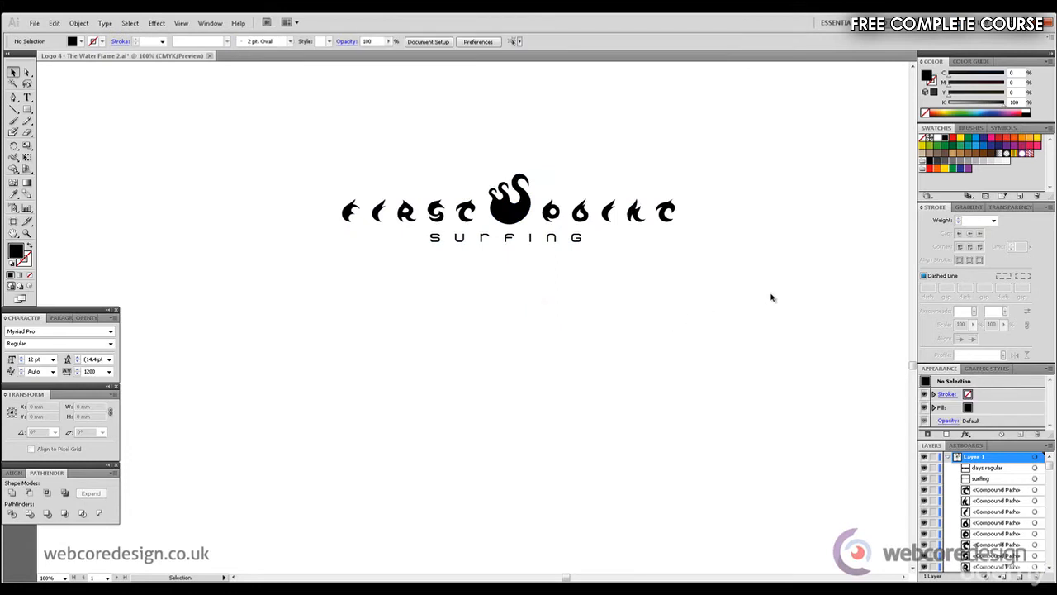
pyautogui.moveTo(771, 298); pyautogui.dragTo(255, 158)
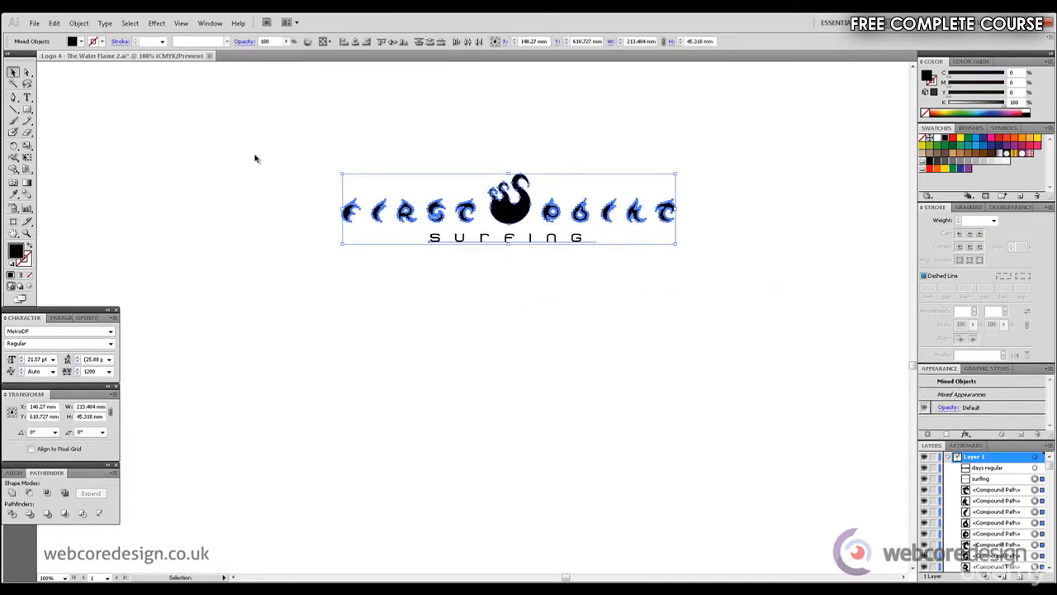
pyautogui.click(255, 158)
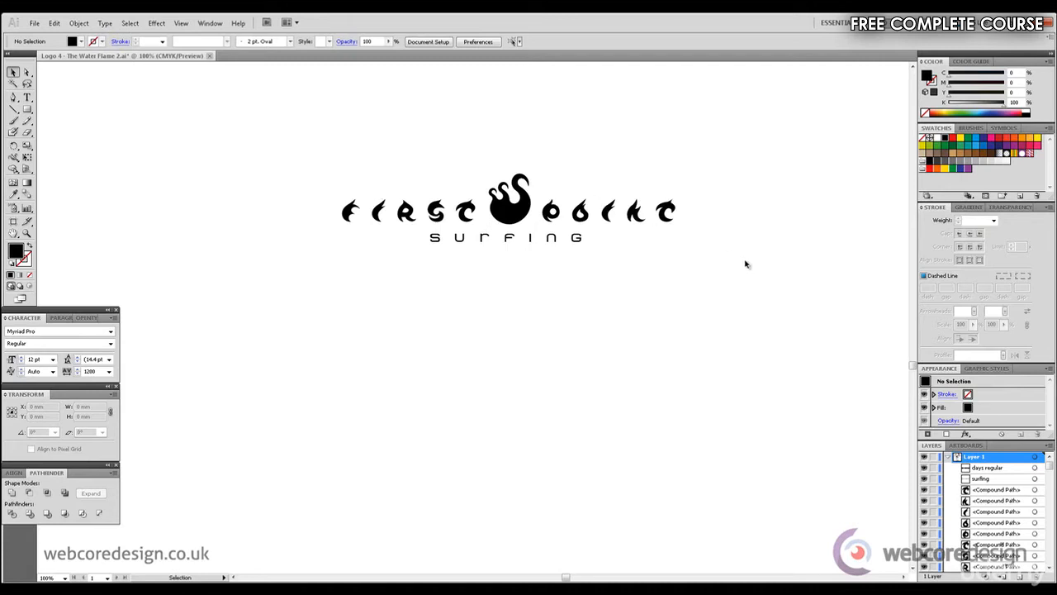
# Duplicate the logo below the original and place the copy's enlarged icon to the left of FIRST.
pyautogui.moveTo(746, 263); pyautogui.dragTo(238, 145)
pyautogui.moveTo(524, 207)
pyautogui.mouseDown()
pyautogui.moveTo(517, 432)
pyautogui.moveTo(296, 446)
pyautogui.moveTo(261, 400)
pyautogui.mouseUp()
pyautogui.click(744, 318)
pyautogui.click(410, 366)
pyautogui.click(521, 423)
# In the copied logo, move POINT closer to FIRST and re-centre SURFING beneath the lettering.
pyautogui.moveTo(722, 446); pyautogui.dragTo(542, 446)
pyautogui.click(636, 372)
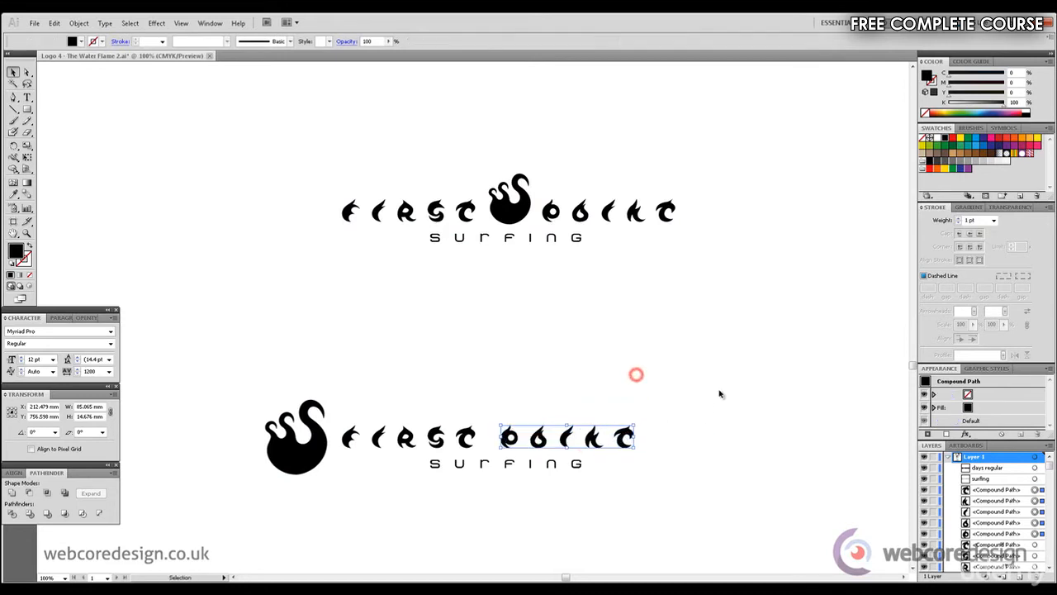
pyautogui.moveTo(248, 172); pyautogui.dragTo(778, 277)
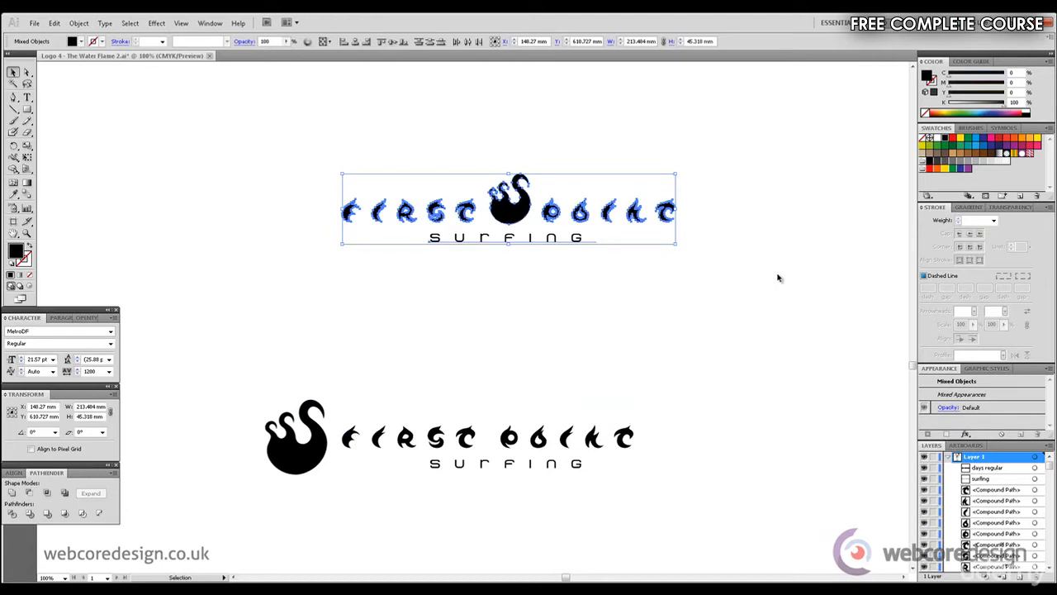
pyautogui.click(655, 471)
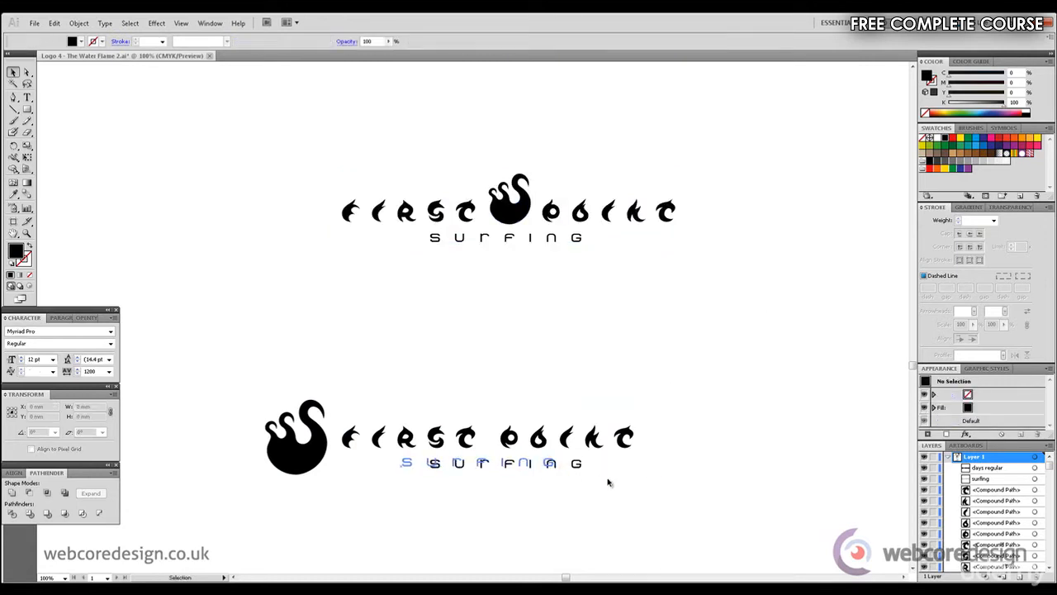
pyautogui.moveTo(608, 483); pyautogui.dragTo(609, 480)
pyautogui.click(698, 497)
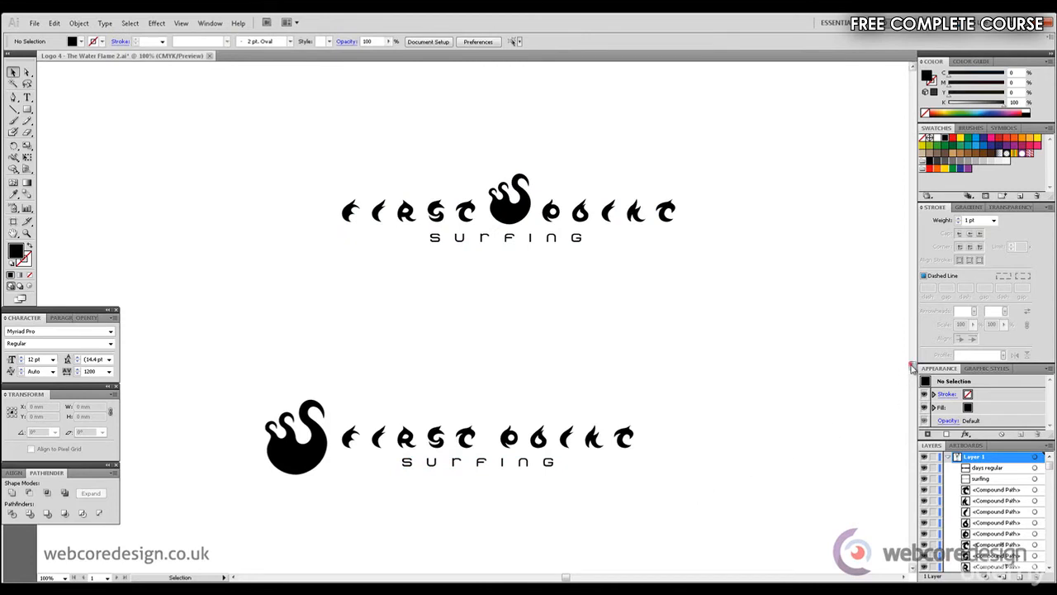
# Duplicate the side-icon logo below itself and place the copy's icon, slightly enlarged, centred above its text.
pyautogui.scroll(-5, 913, 368)
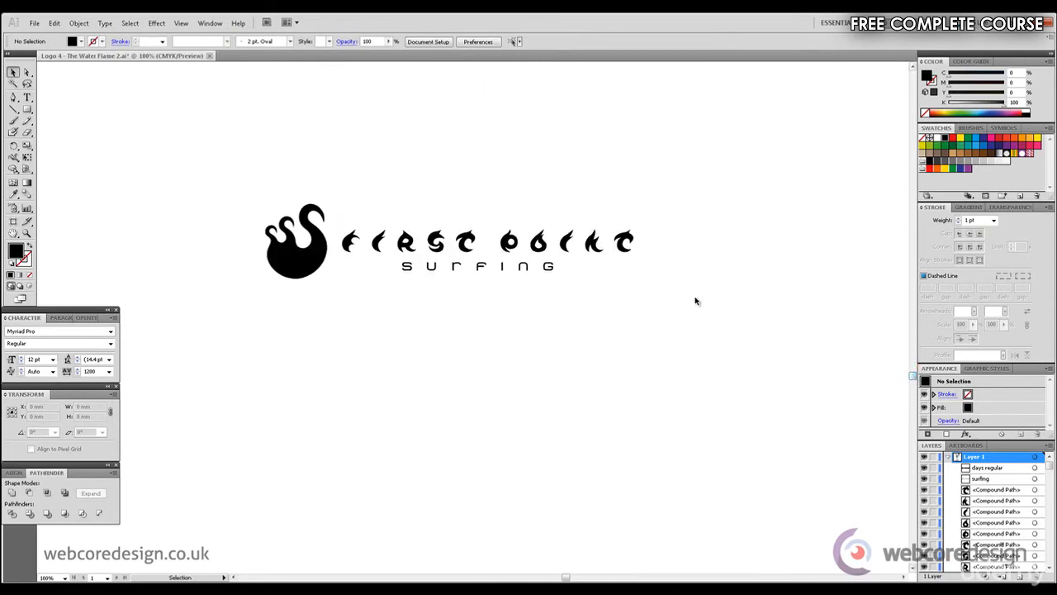
pyautogui.moveTo(710, 318); pyautogui.dragTo(253, 203)
pyautogui.moveTo(316, 264); pyautogui.dragTo(497, 425)
pyautogui.click(354, 378)
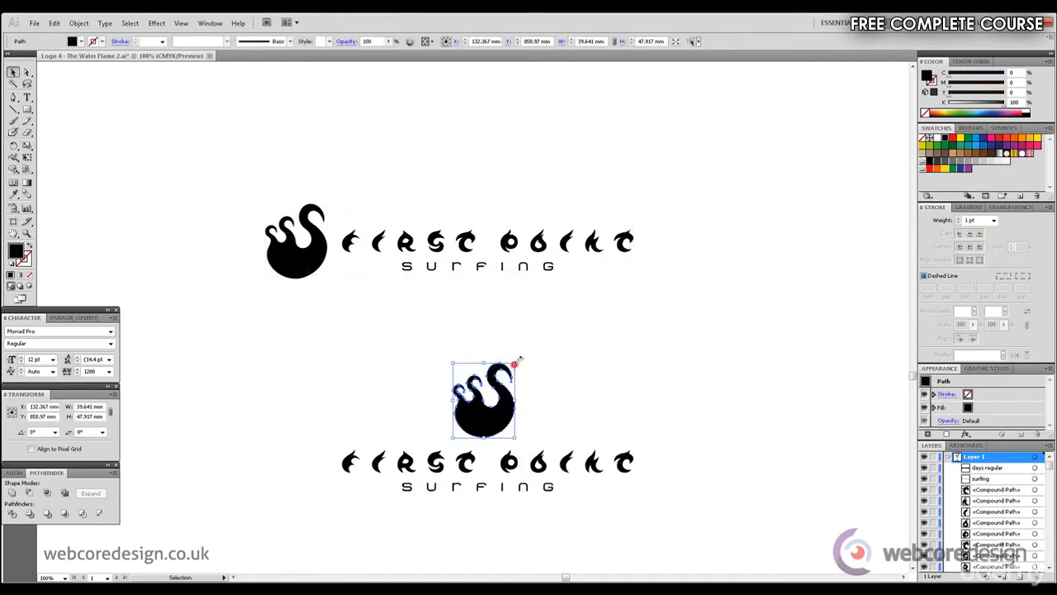
pyautogui.moveTo(516, 361); pyautogui.dragTo(519, 357)
pyautogui.click(567, 439)
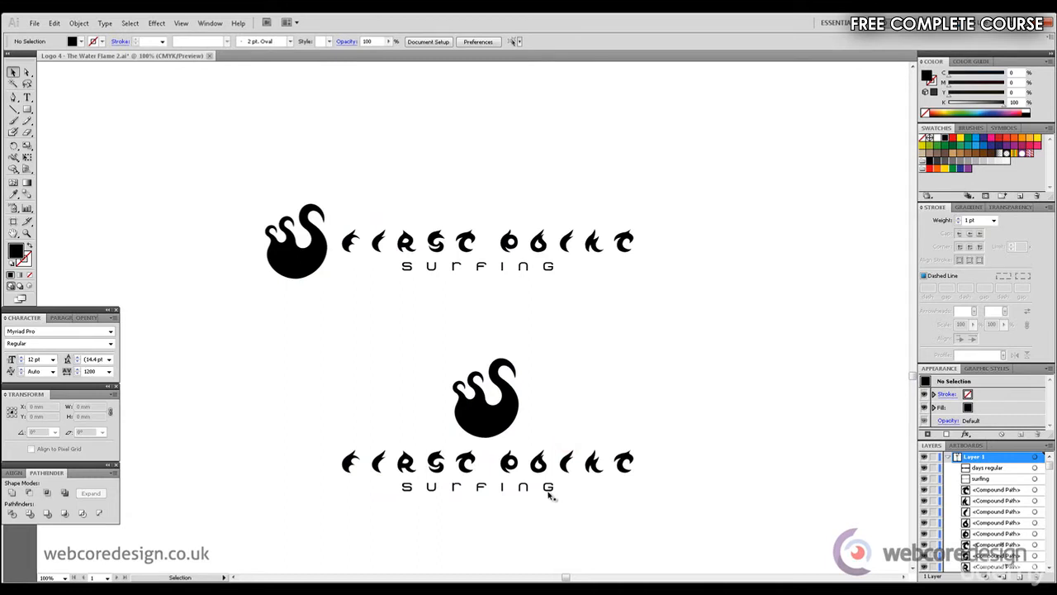
# Duplicate only the FIRST POINT and SURFING text of the side-icon logo directly above it.
pyautogui.moveTo(186, 206); pyautogui.dragTo(590, 289)
pyautogui.click(507, 130)
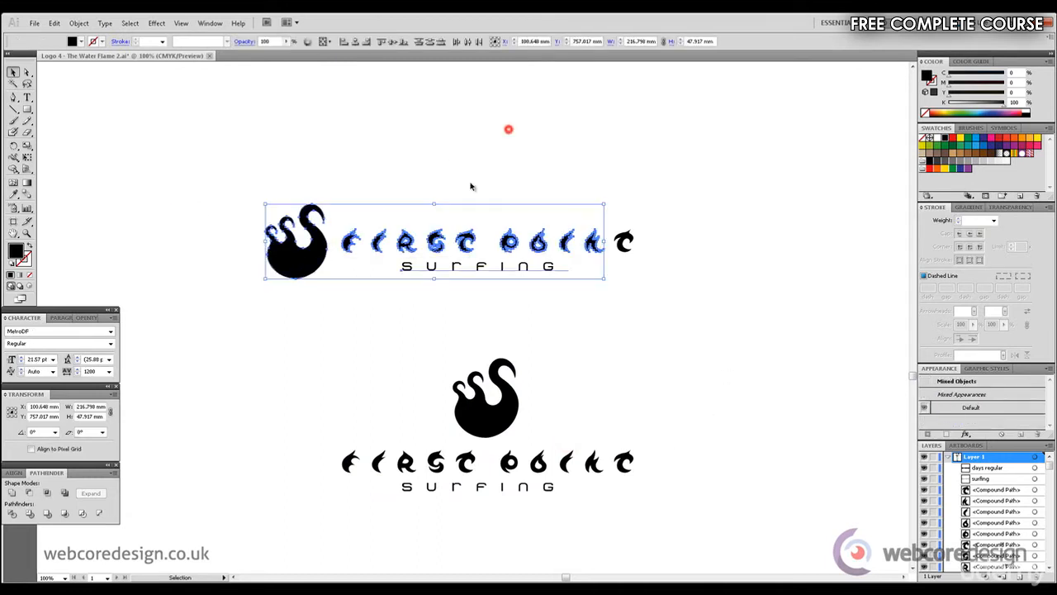
pyautogui.moveTo(336, 212); pyautogui.dragTo(766, 296)
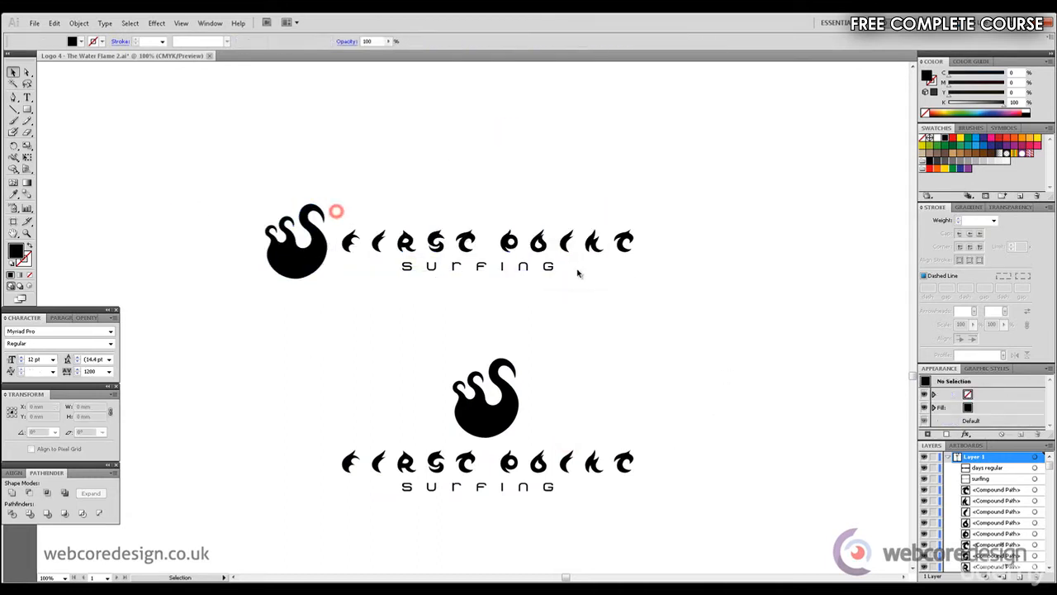
pyautogui.moveTo(548, 266); pyautogui.dragTo(557, 156)
pyautogui.click(743, 159)
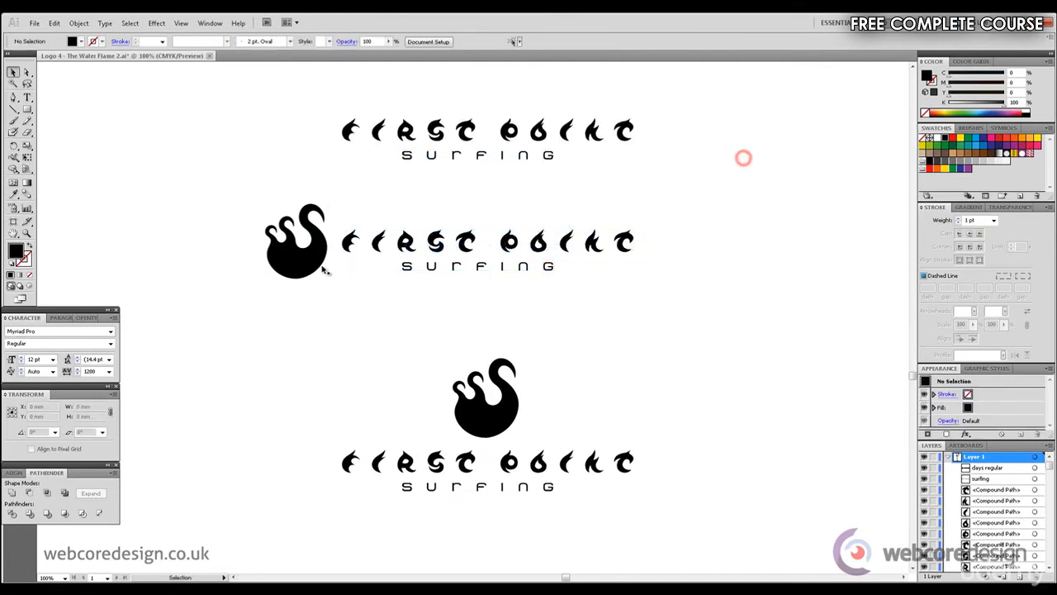
# Duplicate the side-icon logo's icon and place the copy on its own, well left of the text-only version.
pyautogui.moveTo(321, 265); pyautogui.dragTo(241, 144)
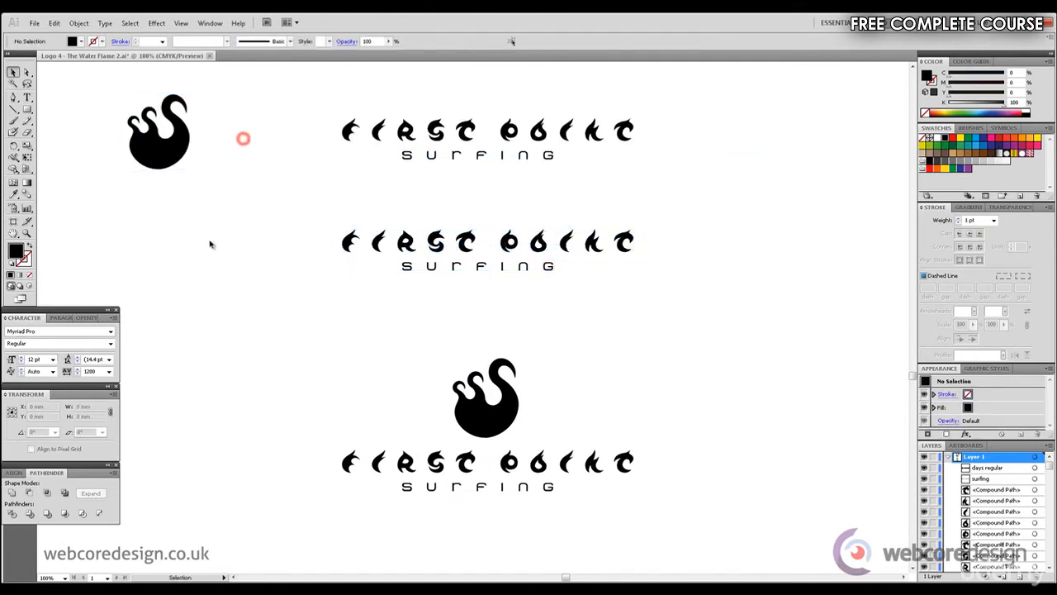
pyautogui.hotkey('ctrl', 'z')
pyautogui.click(220, 340)
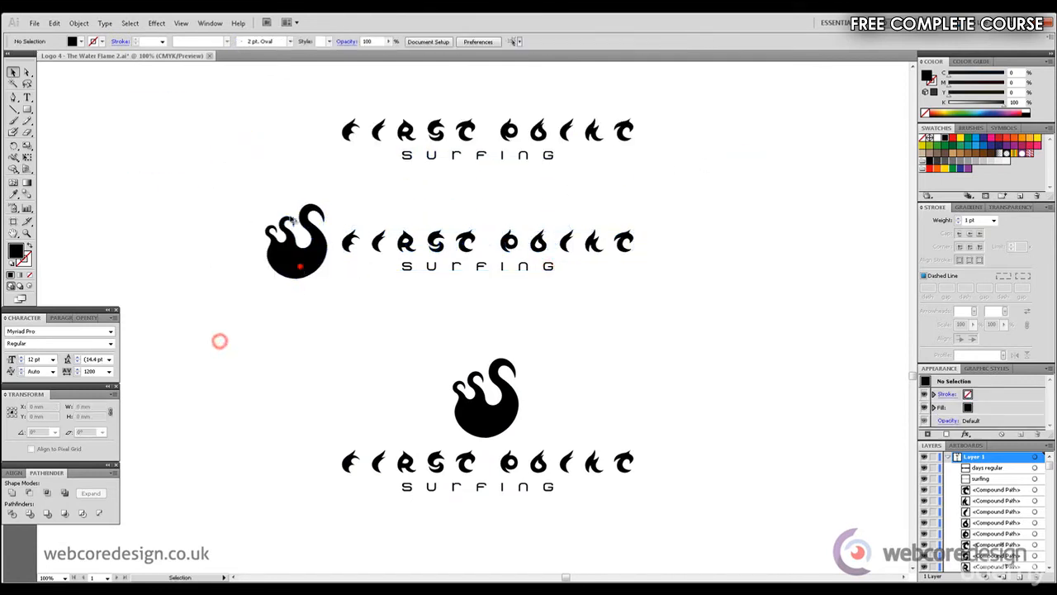
pyautogui.keyDown('alt'); pyautogui.keyDown('shift'); pyautogui.moveTo(299, 267); pyautogui.dragTo(295, 130); pyautogui.keyUp('shift'); pyautogui.keyUp('alt')
pyautogui.moveTo(295, 131); pyautogui.dragTo(157, 147)
pyautogui.click(241, 182)
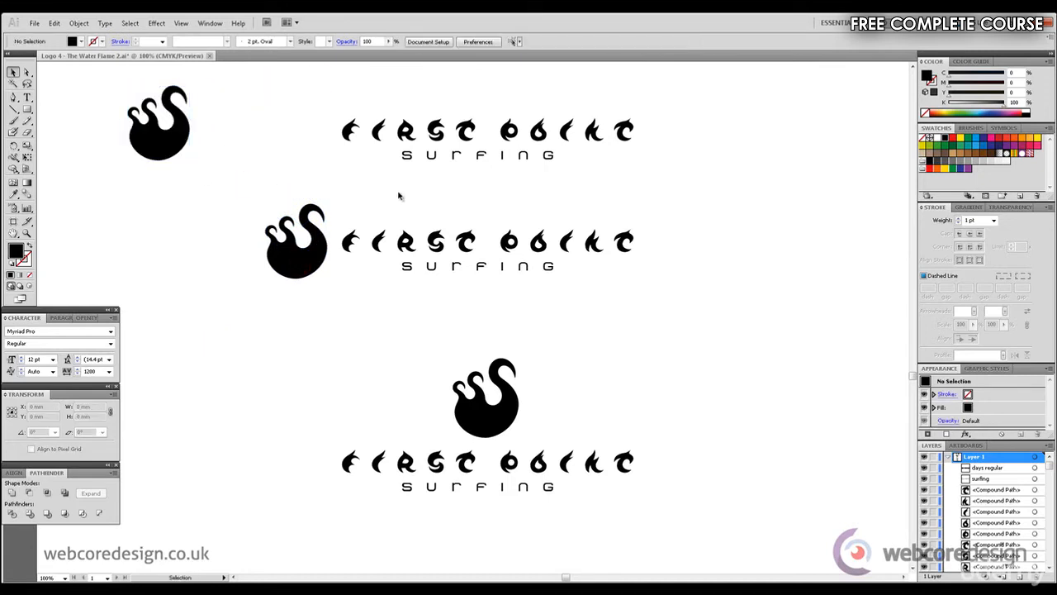
# Duplicate the logo with the icon between FIRST and POINT and place the copy beneath the stacked logo.
pyautogui.scroll(3, 399, 197)
pyautogui.moveTo(748, 256); pyautogui.dragTo(295, 142)
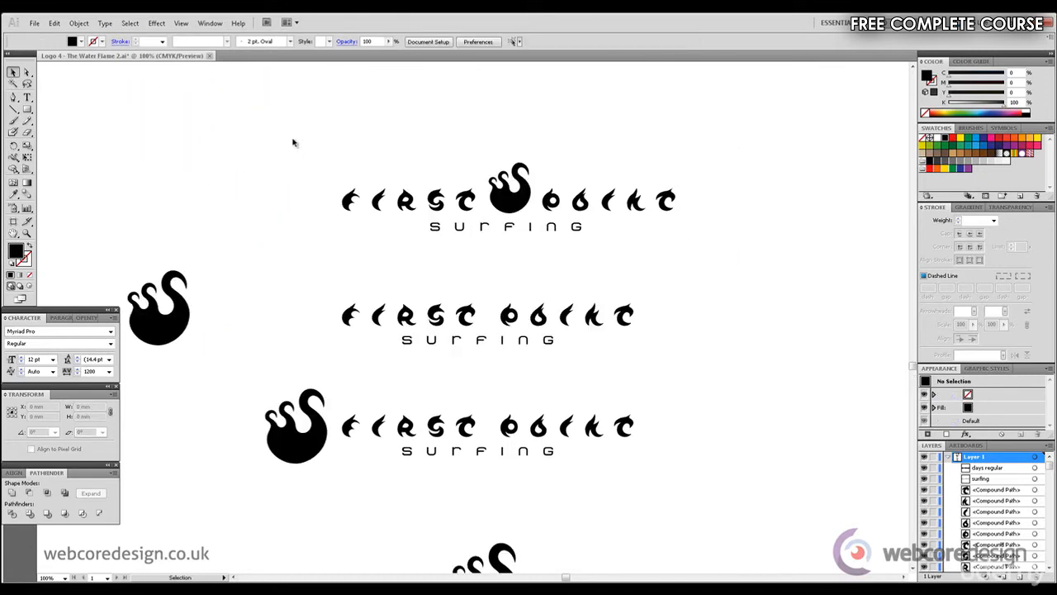
pyautogui.scroll(-4, 911, 370)
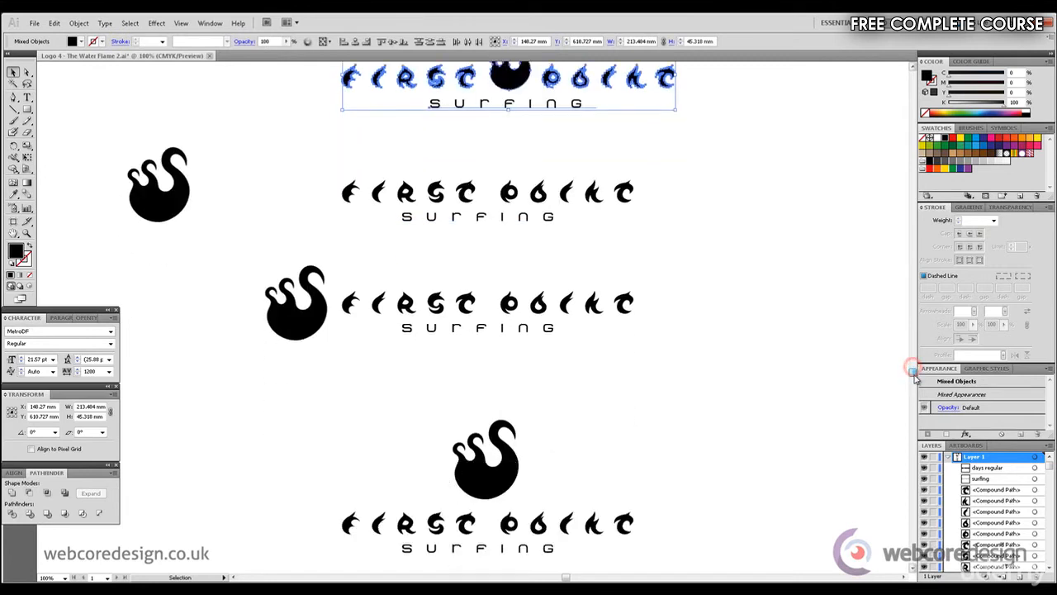
pyautogui.moveTo(522, 85); pyautogui.dragTo(500, 570)
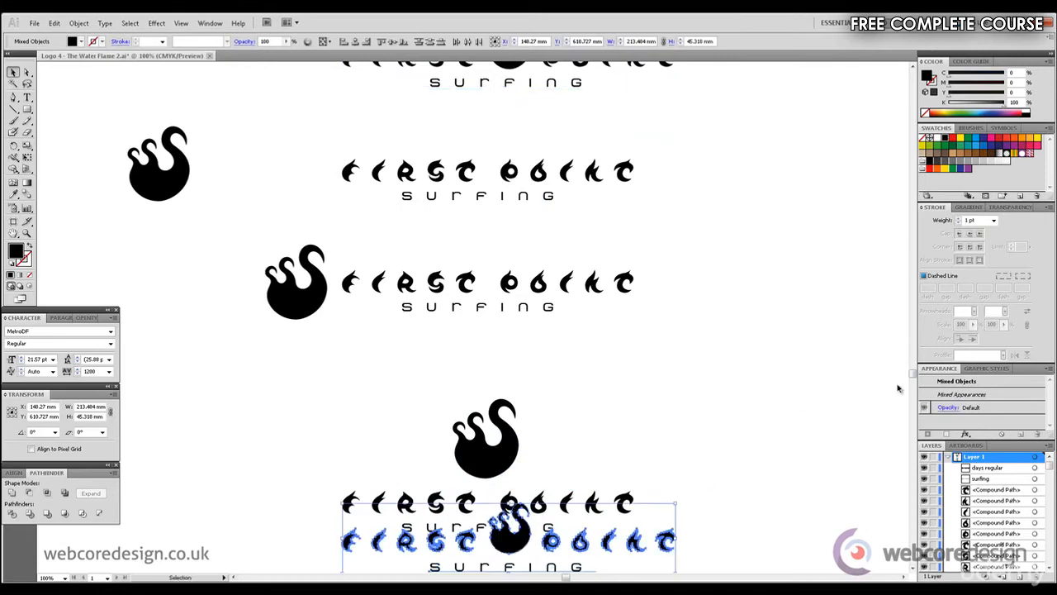
pyautogui.scroll(-6, 911, 371)
pyautogui.moveTo(500, 330); pyautogui.dragTo(495, 490)
pyautogui.click(682, 417)
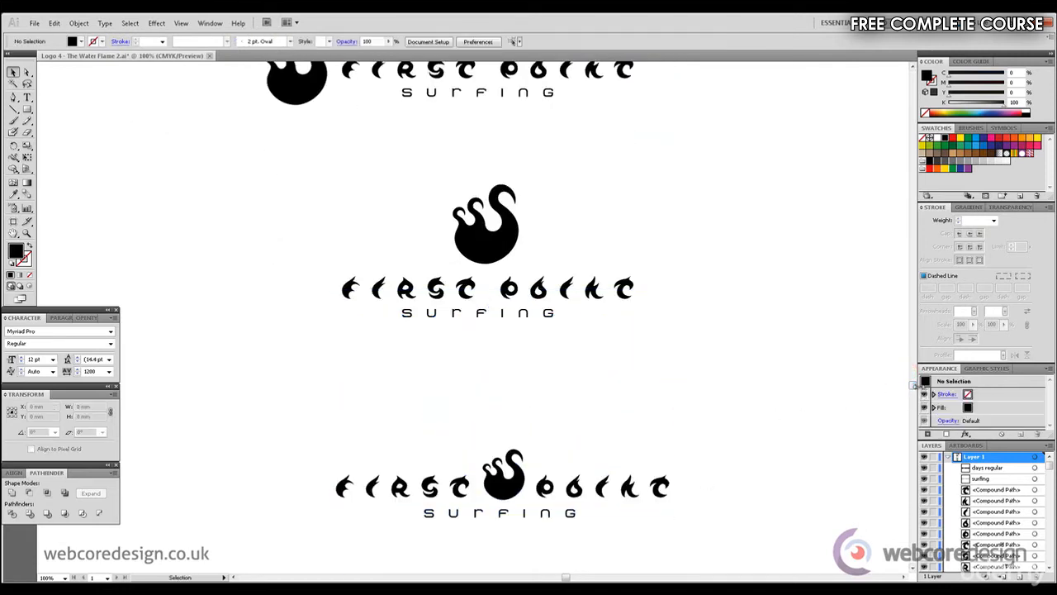
# Duplicate the side-icon logo and place the copy below the new centre-icon copy.
pyautogui.scroll(4, 915, 388)
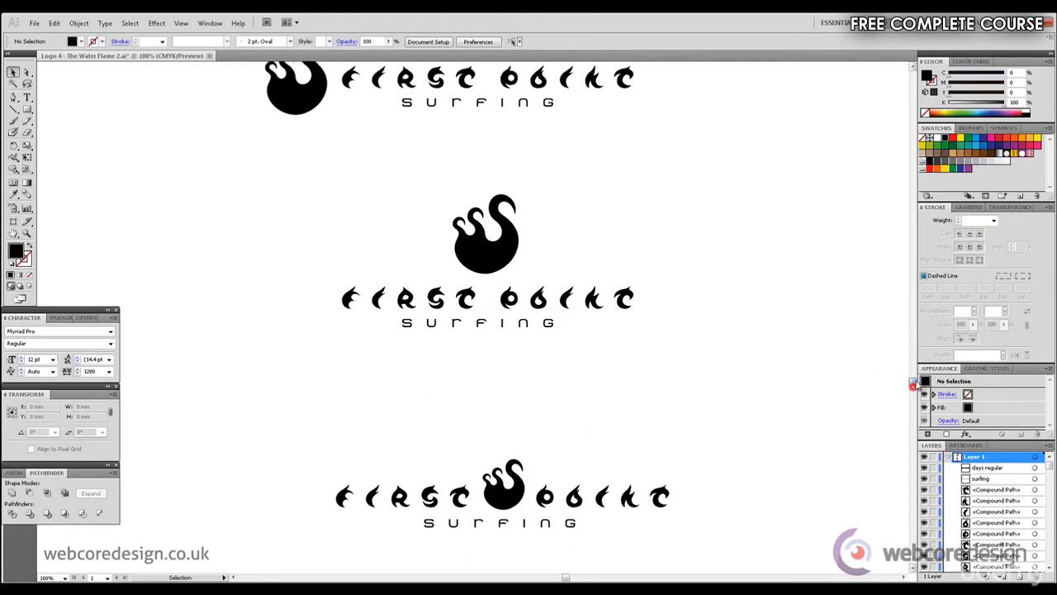
pyautogui.moveTo(636, 263); pyautogui.dragTo(190, 165)
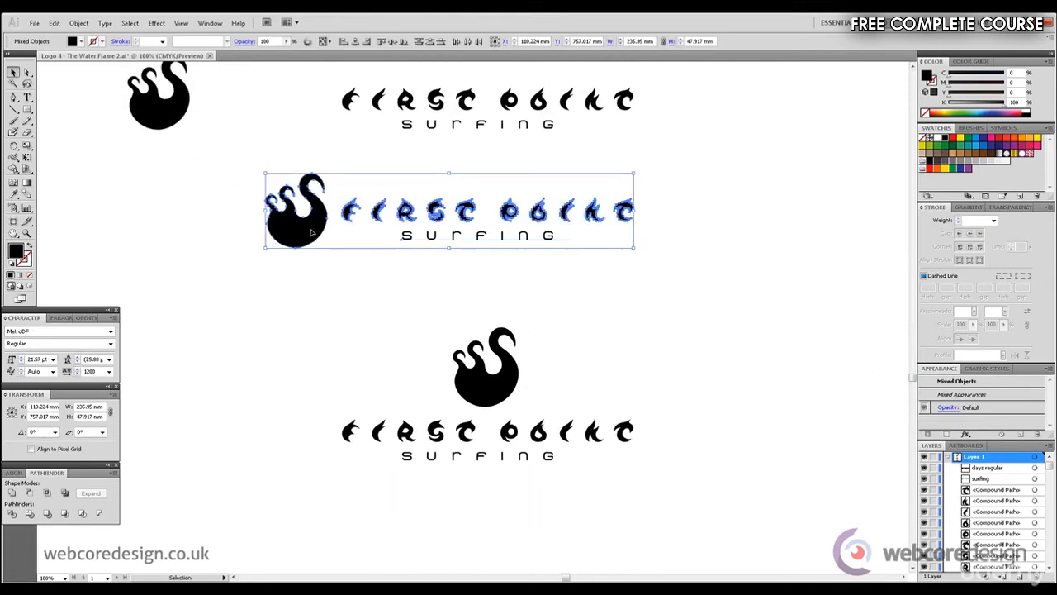
pyautogui.moveTo(310, 233); pyautogui.dragTo(313, 533)
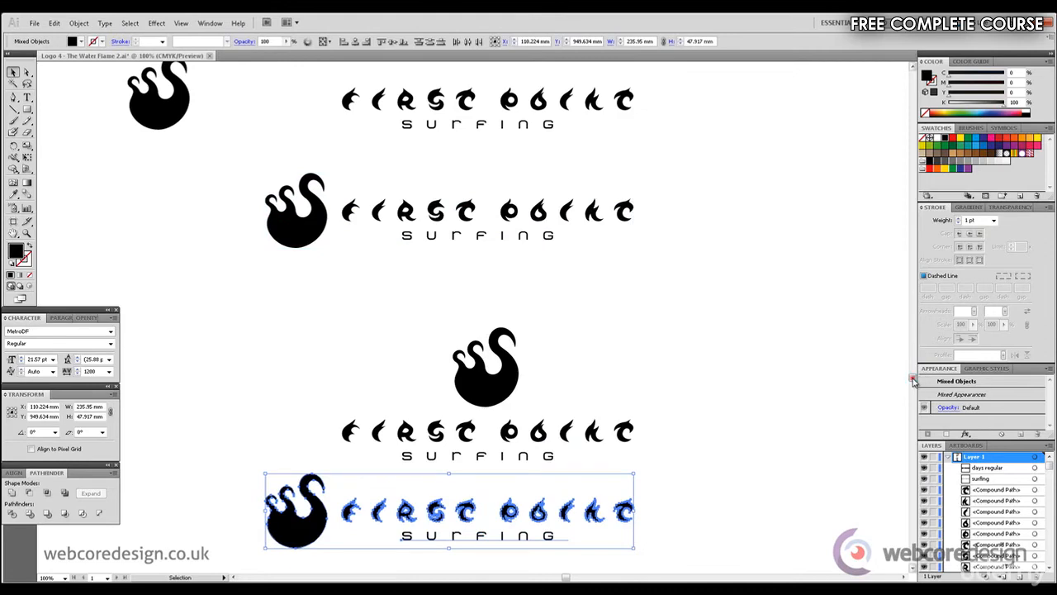
pyautogui.scroll(-10, 914, 380)
pyautogui.moveTo(296, 204); pyautogui.dragTo(342, 500)
pyautogui.click(746, 406)
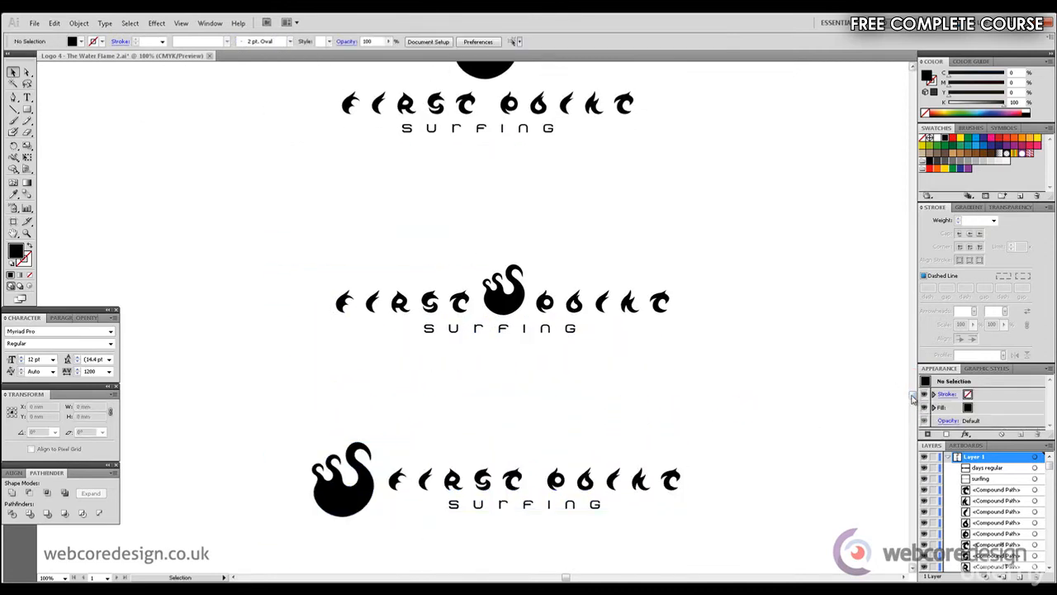
# Enlarge the copied centre-icon logo to about 248 mm wide and reposition it above the side-icon copy.
pyautogui.scroll(-4, 912, 399)
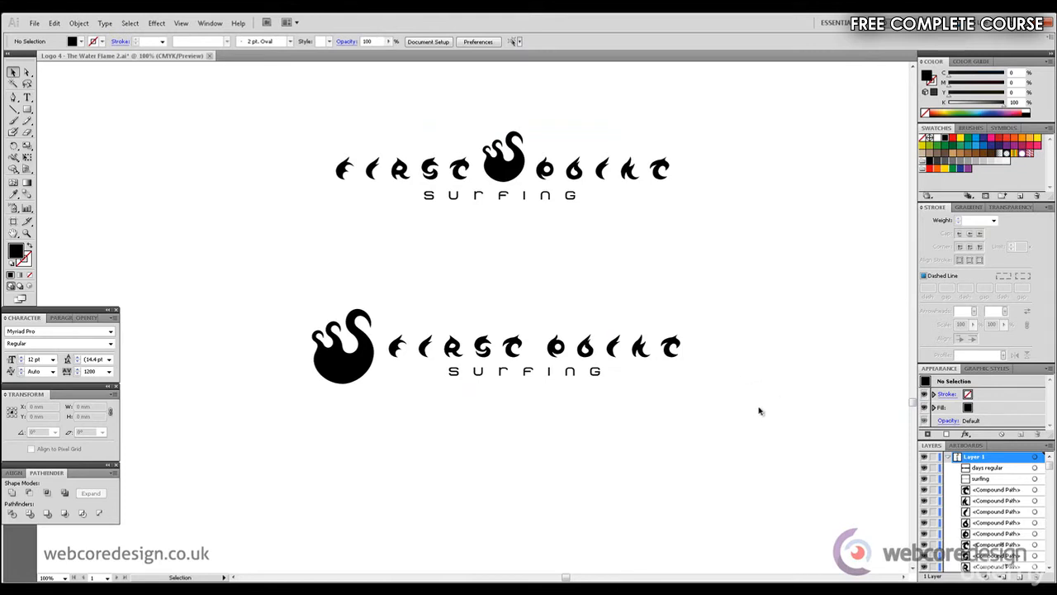
pyautogui.moveTo(798, 255); pyautogui.dragTo(281, 117)
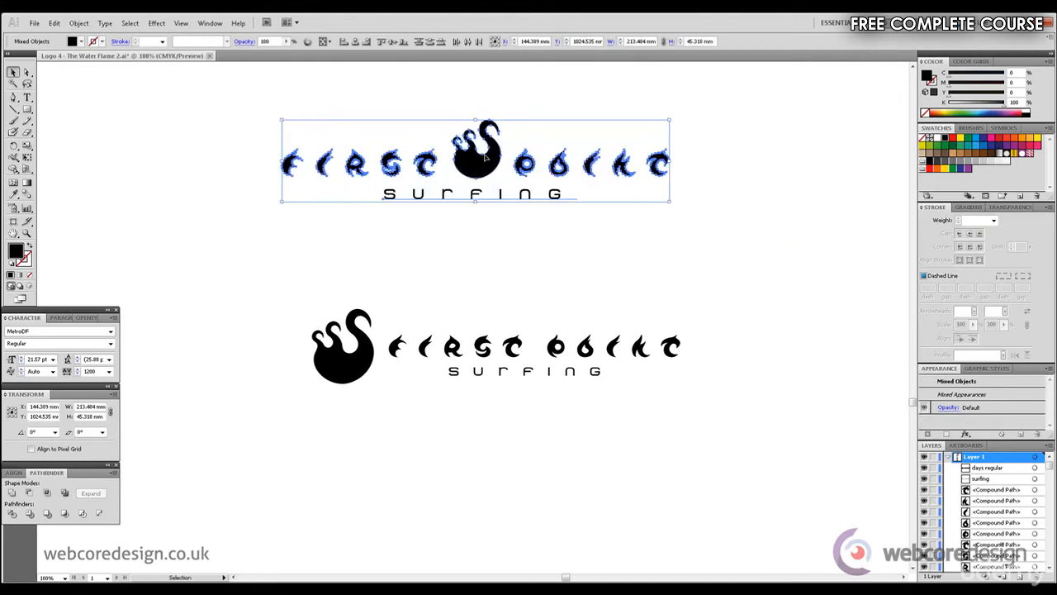
pyautogui.moveTo(486, 156); pyautogui.dragTo(517, 171)
pyautogui.click(408, 109)
# Set the tracking of SURFING in the enlarged centre-icon logo to 1500.
pyautogui.click(508, 210)
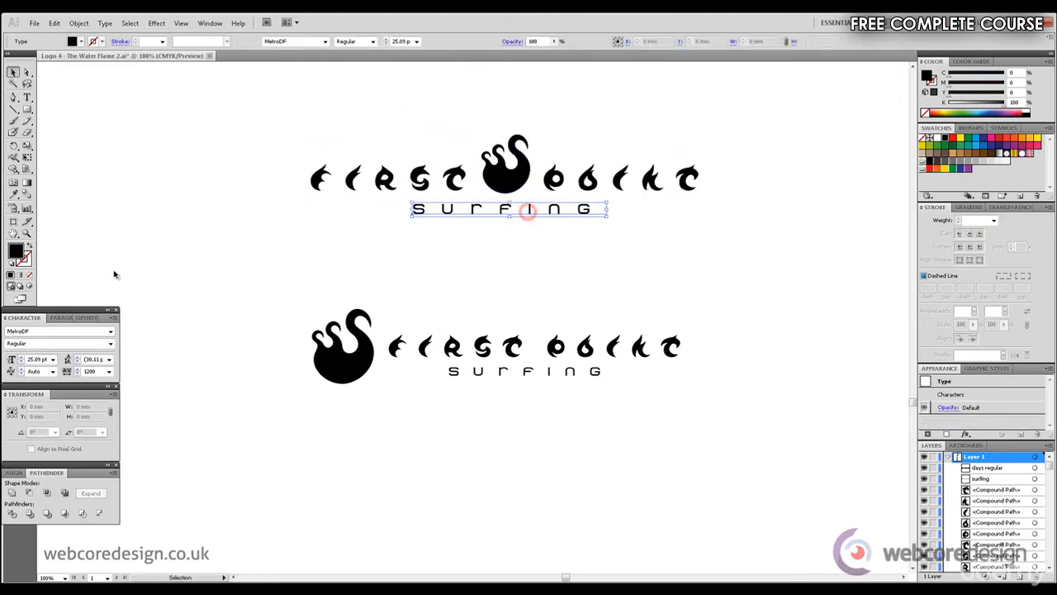
pyautogui.doubleClick(98, 373)
pyautogui.write('1')
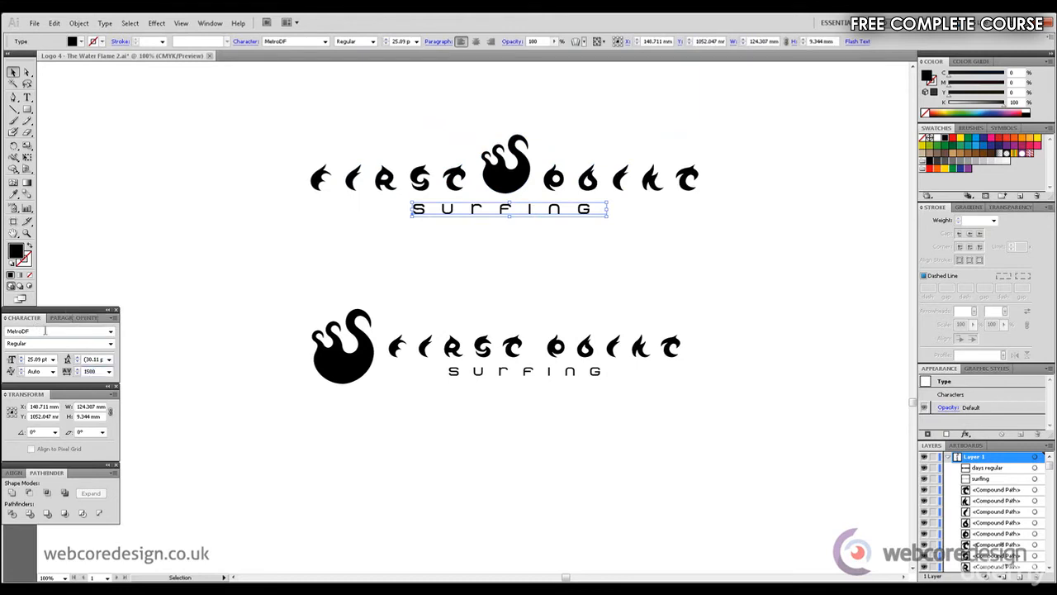
pyautogui.press('Return')
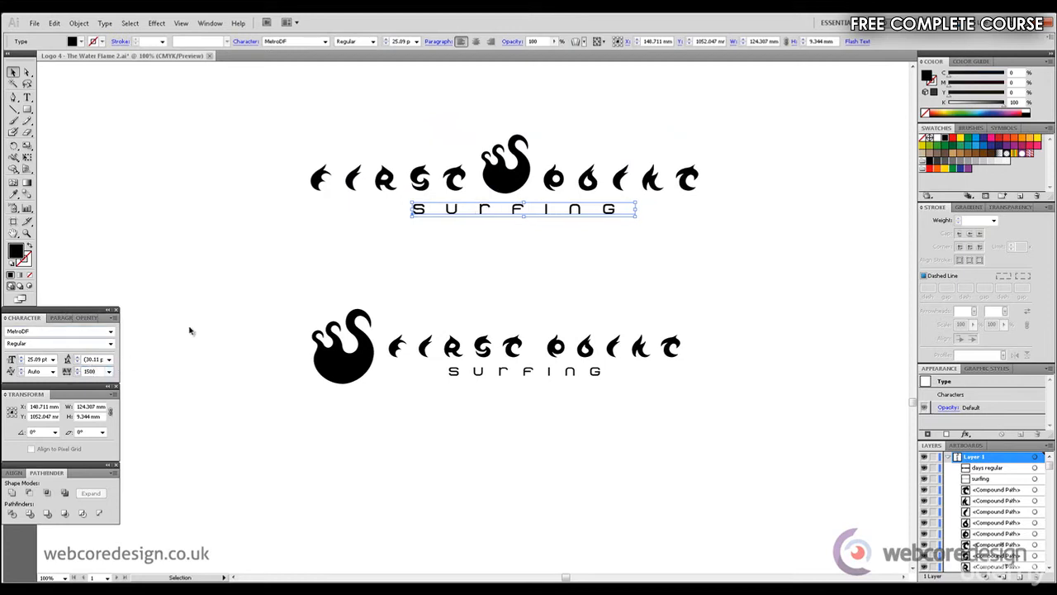
# Group the FIRST POINT lettering with the icon between the words in the enlarged logo.
pyautogui.moveTo(267, 130); pyautogui.dragTo(762, 181)
pyautogui.click(520, 173)
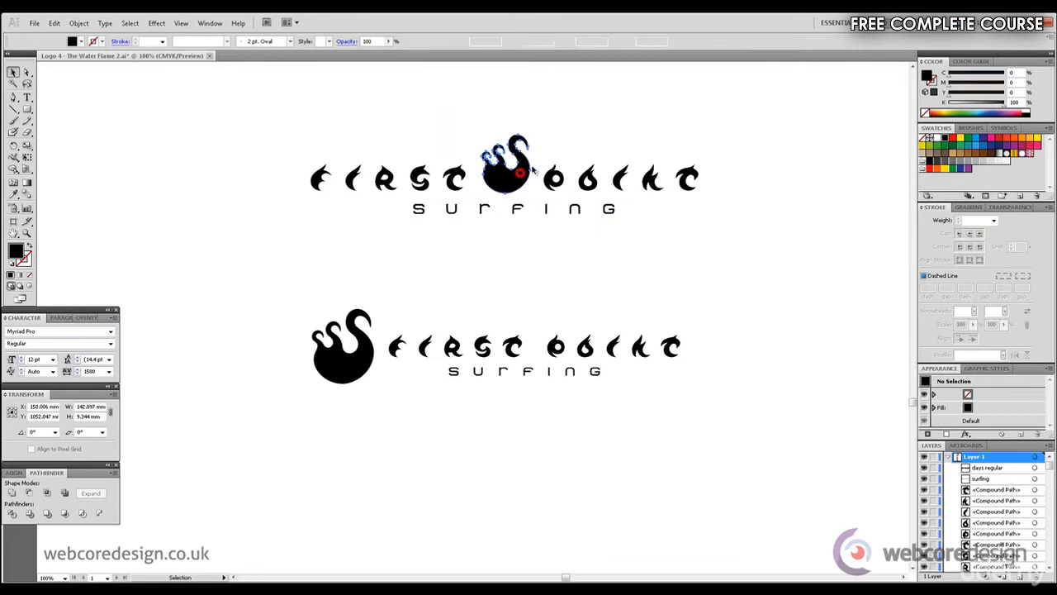
pyautogui.click(649, 102)
pyautogui.moveTo(233, 135); pyautogui.dragTo(736, 182)
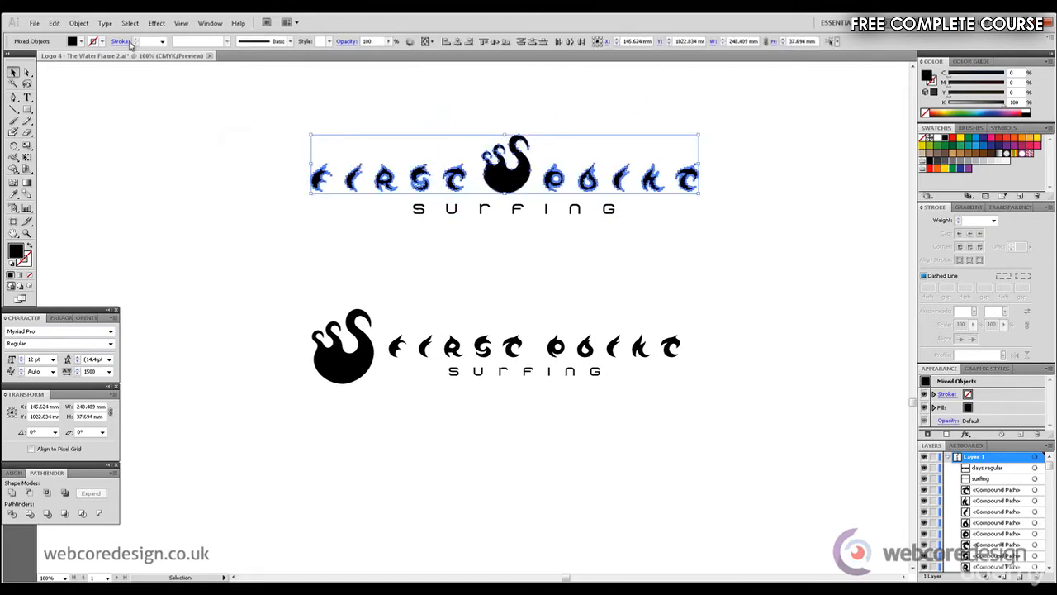
pyautogui.click(79, 23)
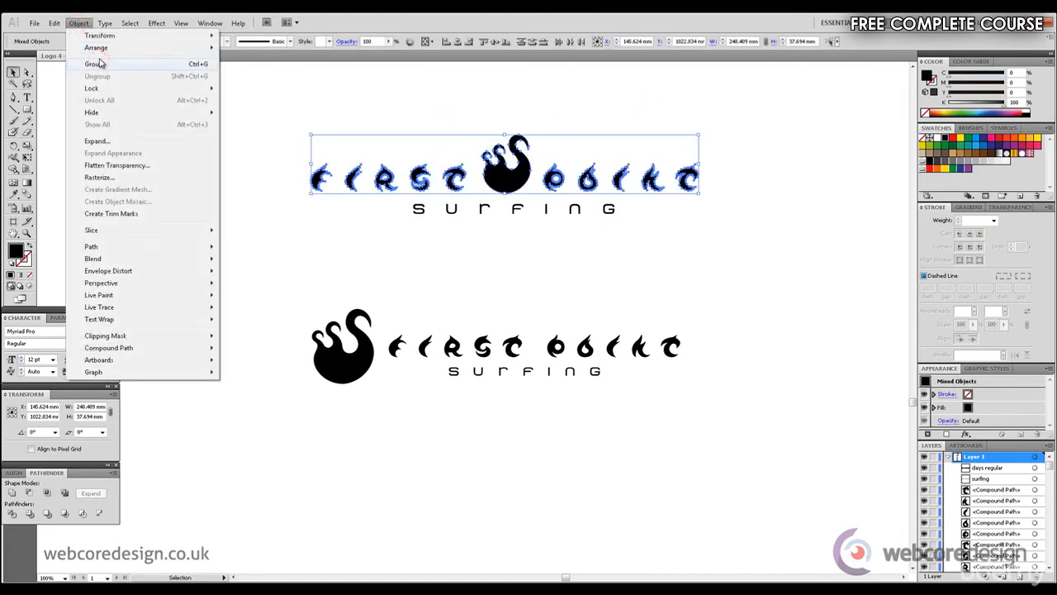
pyautogui.click(95, 60)
pyautogui.click(224, 122)
# Align the SURFING text and the grouped FIRST POINT lettering on their horizontal centres.
pyautogui.moveTo(196, 115); pyautogui.dragTo(789, 248)
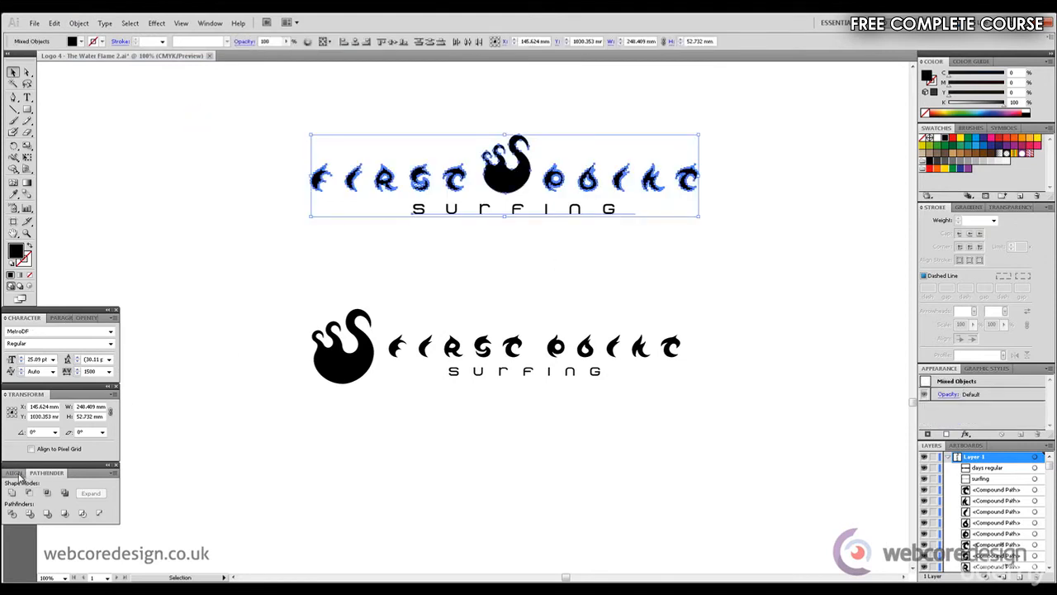
pyautogui.click(15, 473)
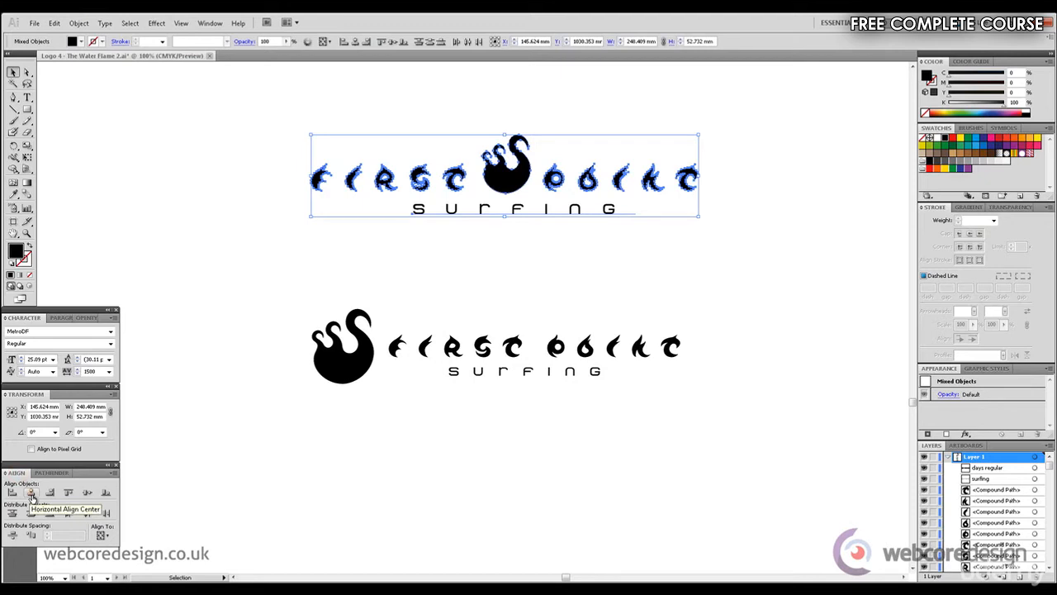
pyautogui.click(31, 493)
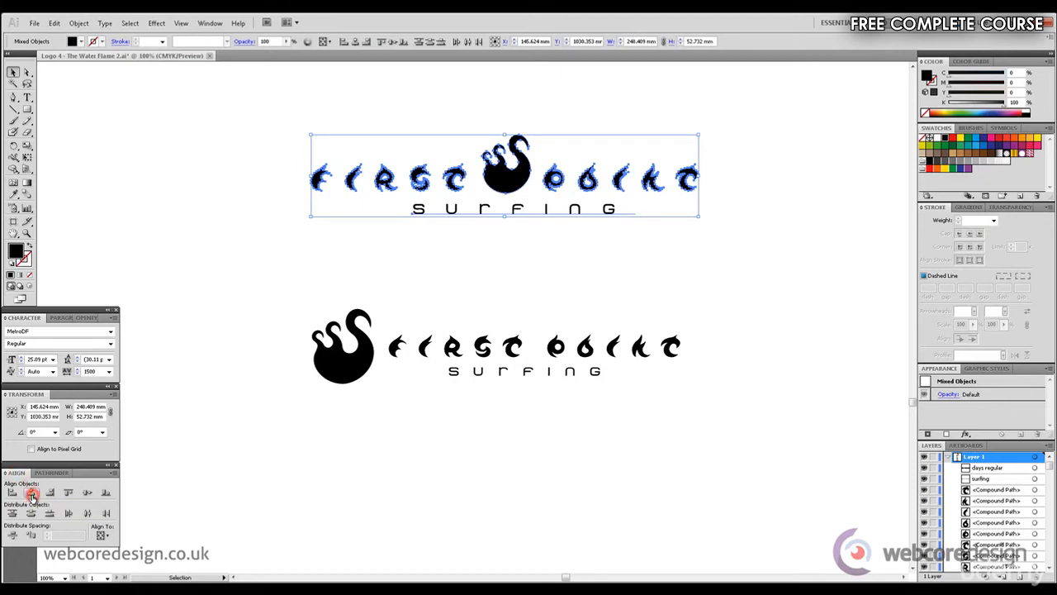
pyautogui.click(208, 198)
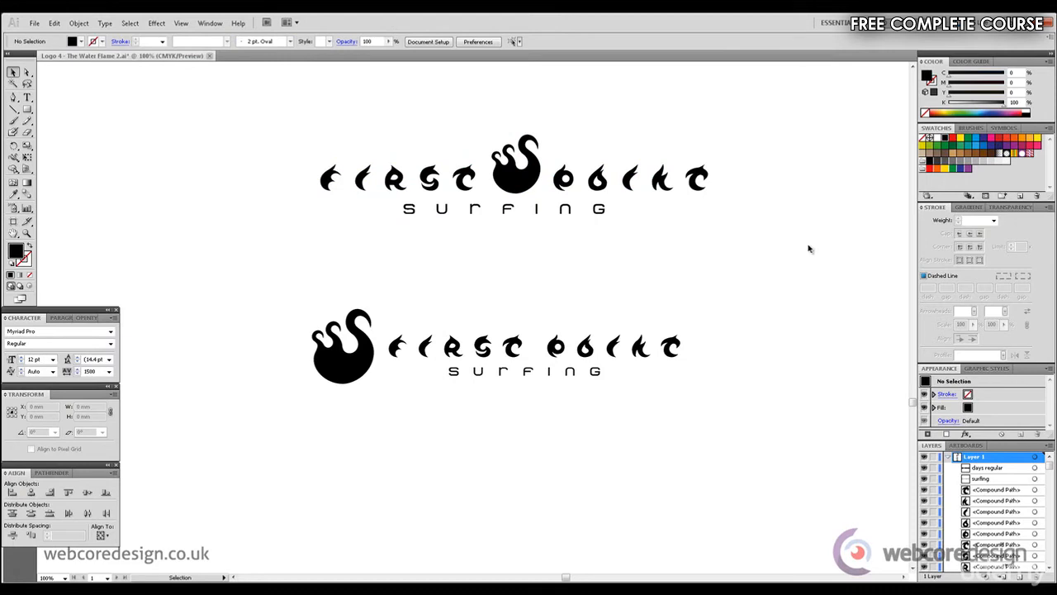
# Scale the centre-icon logo down to about 112 mm wide and move it up and well to the left of the side-icon copy.
pyautogui.moveTo(796, 248); pyautogui.dragTo(293, 110)
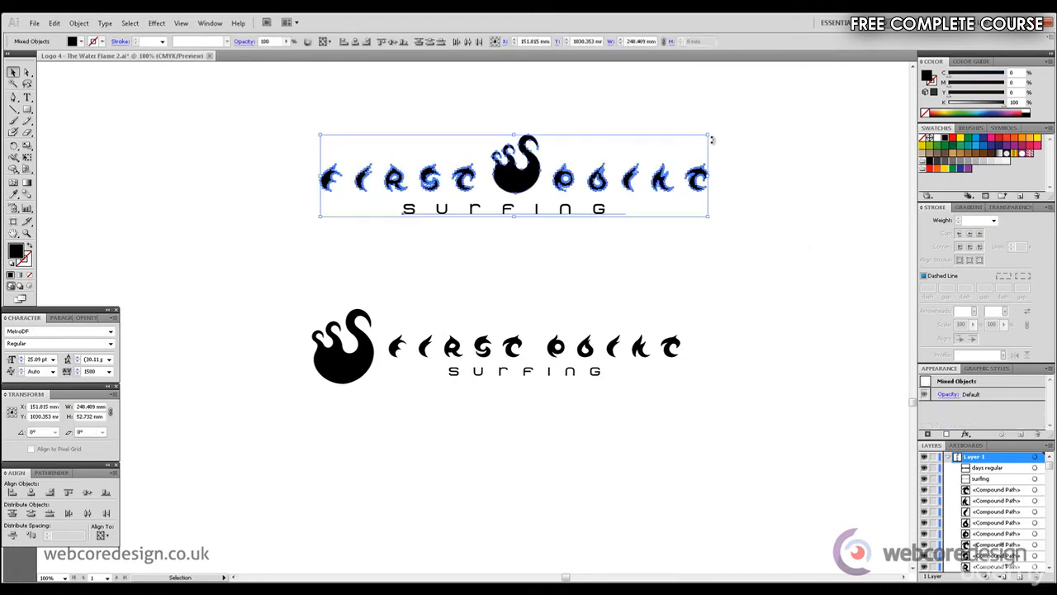
pyautogui.moveTo(708, 133); pyautogui.dragTo(498, 177)
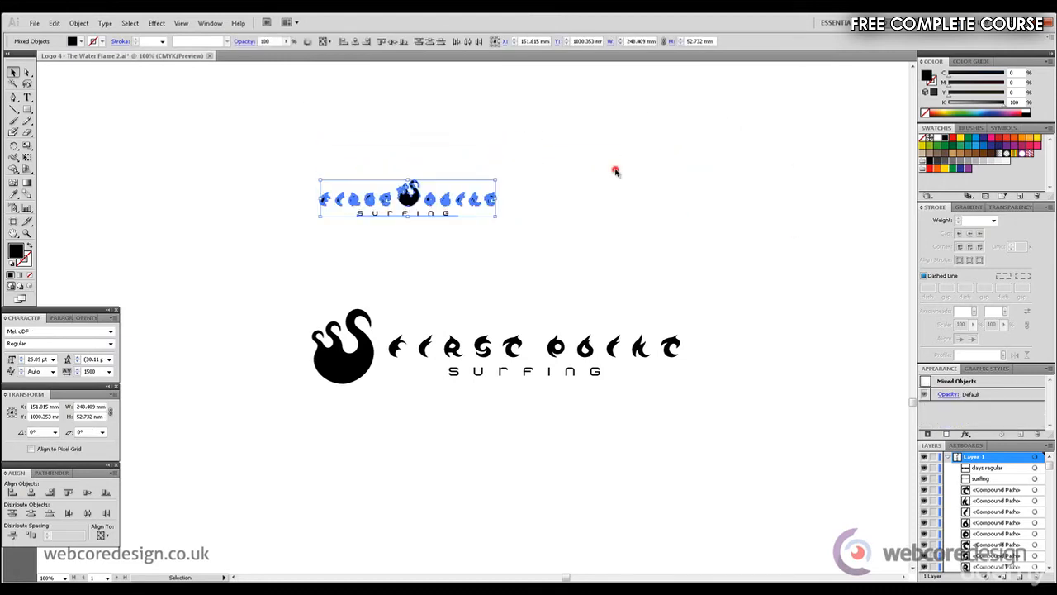
pyautogui.click(617, 170)
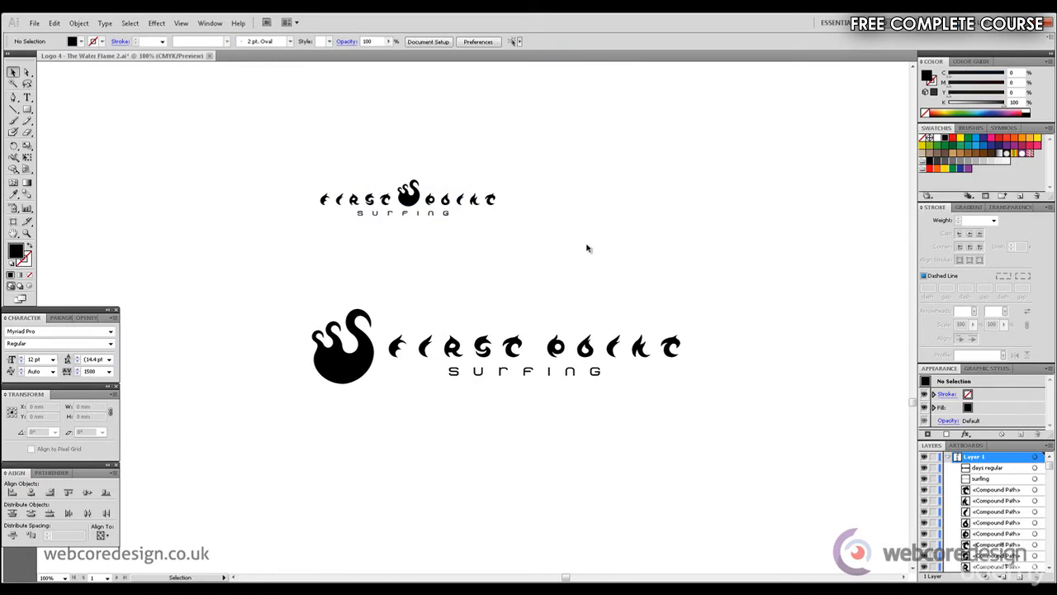
pyautogui.moveTo(345, 179); pyautogui.dragTo(585, 243)
pyautogui.moveTo(397, 204); pyautogui.dragTo(199, 172)
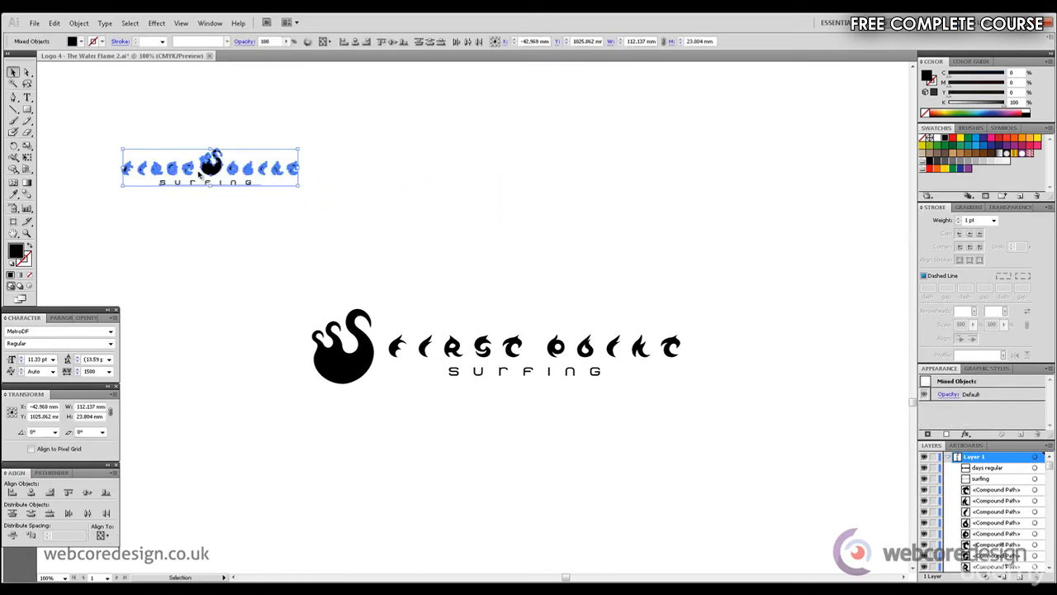
# Duplicate the reduced centre-icon logo and place the copy level with it on its right.
pyautogui.moveTo(421, 231); pyautogui.dragTo(116, 153)
pyautogui.moveTo(370, 171); pyautogui.dragTo(498, 173)
pyautogui.click(564, 101)
# Set the tracking of SURFING in the right-hand small logo to 1700 and centre it horizontally with the lettering above.
pyautogui.click(556, 184)
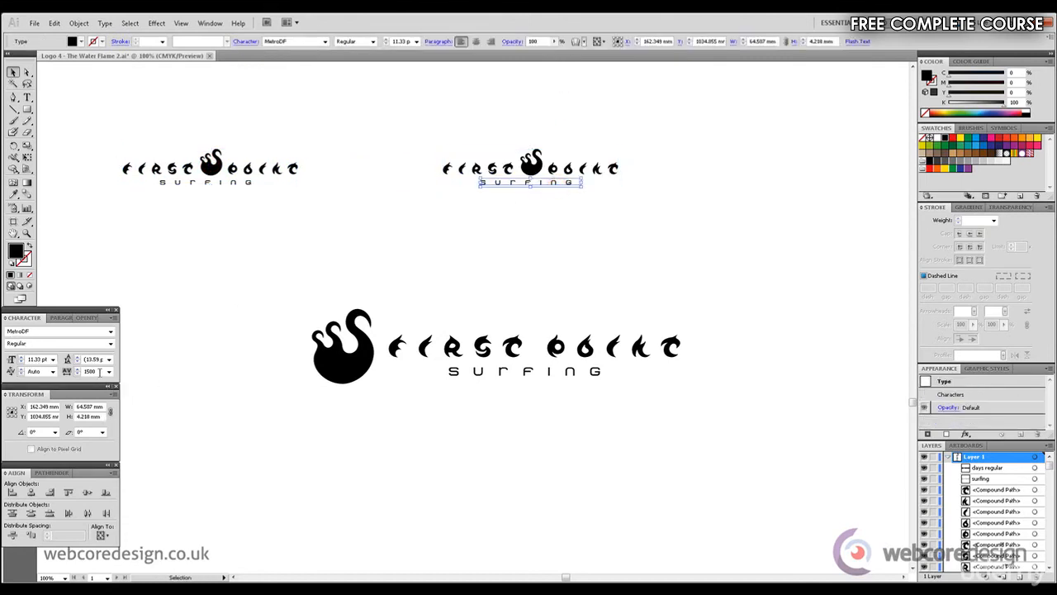
pyautogui.doubleClick(100, 373)
pyautogui.write('1700')
pyautogui.press('Return')
pyautogui.moveTo(720, 213); pyautogui.dragTo(403, 145)
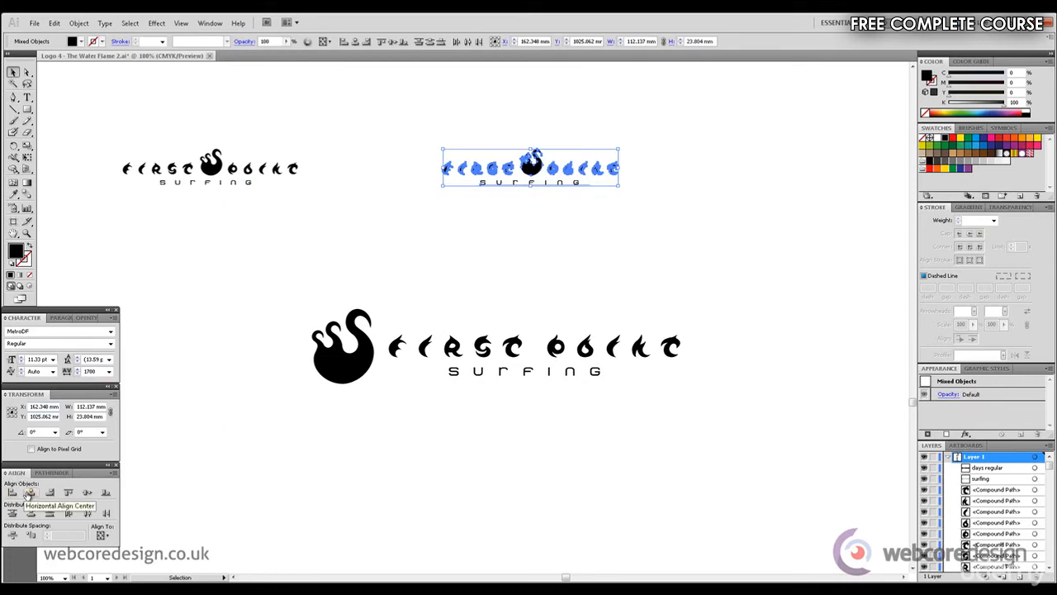
pyautogui.click(30, 493)
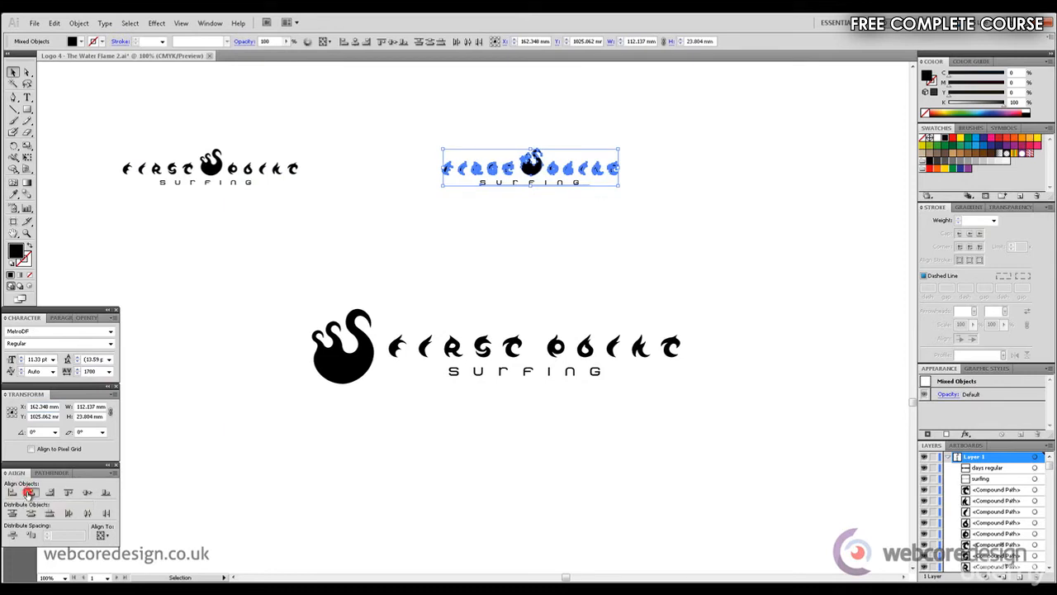
pyautogui.click(652, 278)
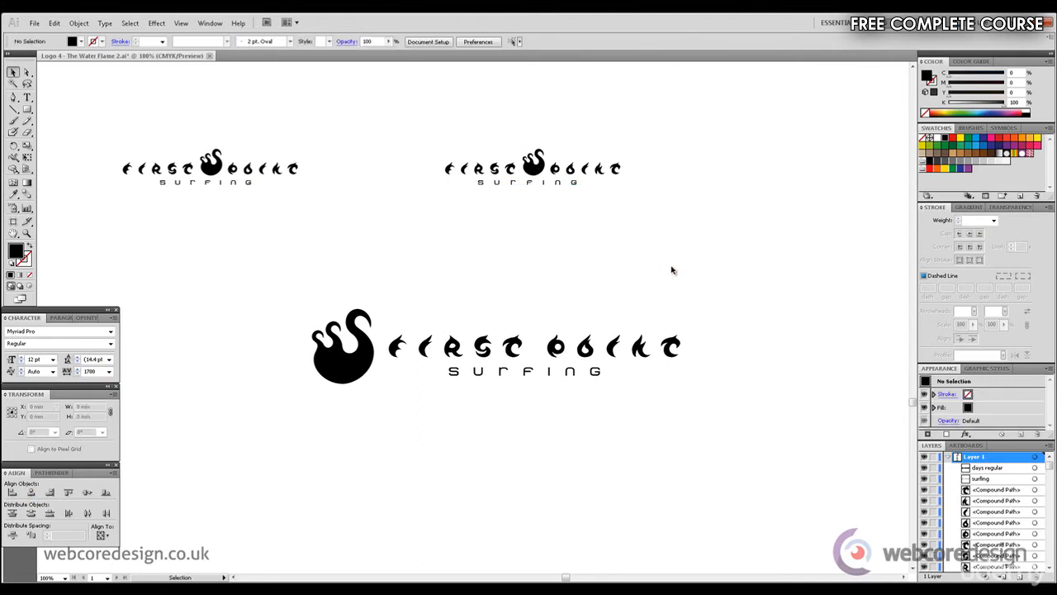
# Replace the large side-icon logo's FIRST POINT SURFING text with a duplicate of the right-hand small logo.
pyautogui.moveTo(745, 417); pyautogui.dragTo(407, 323)
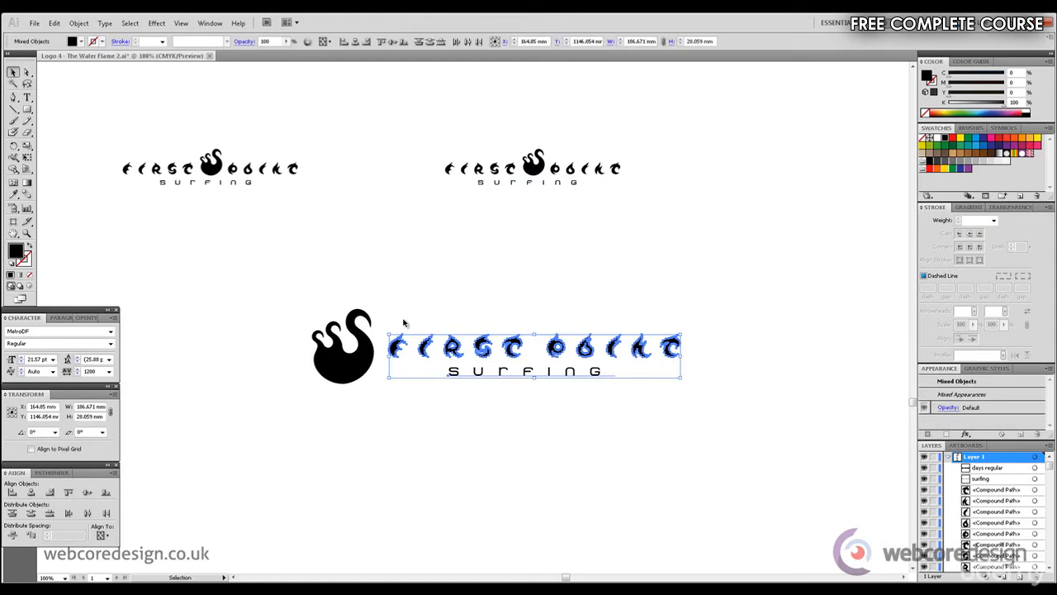
pyautogui.press('Delete')
pyautogui.moveTo(416, 116); pyautogui.dragTo(726, 240)
pyautogui.moveTo(534, 167); pyautogui.dragTo(591, 348)
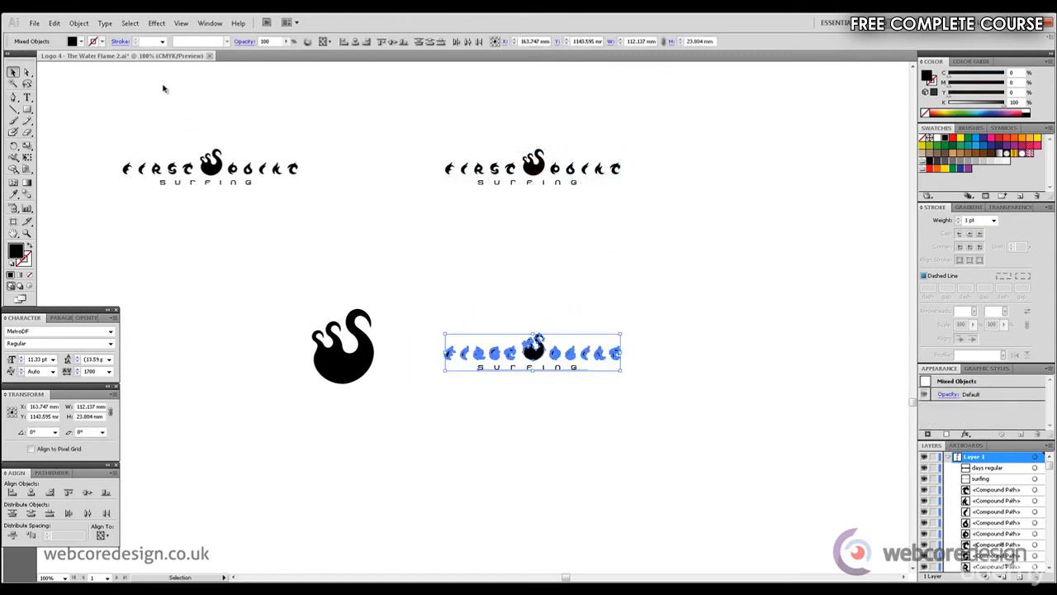
# Delete the small icon between FIRST and POINT in the copy beside the large icon.
pyautogui.click(26, 72)
pyautogui.click(154, 99)
pyautogui.click(533, 351)
pyautogui.press('Delete')
pyautogui.press('v')
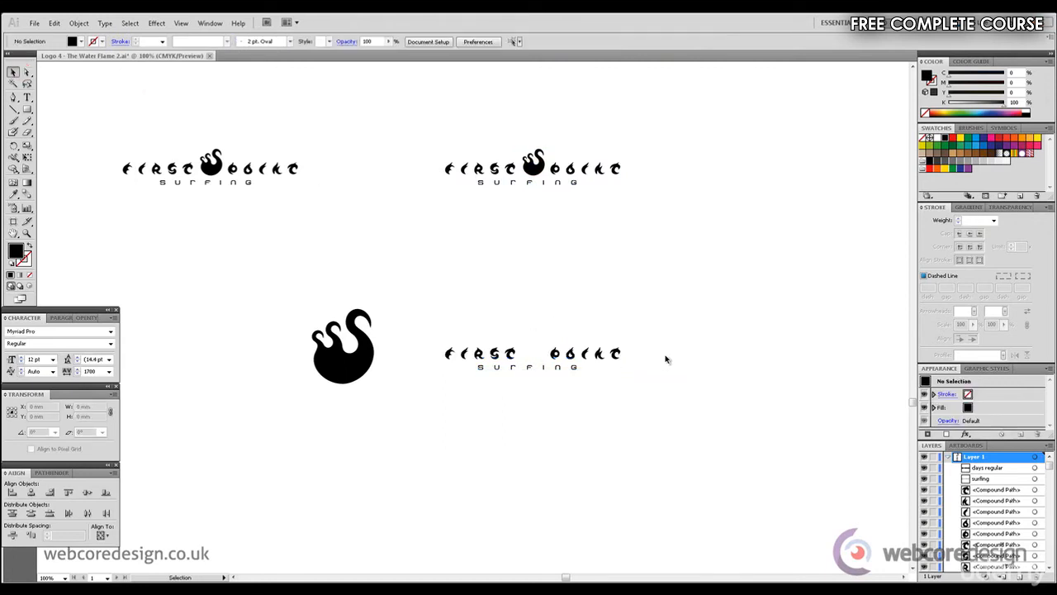
# Ungroup the FIRST POINT lettering beside the large icon.
pyautogui.moveTo(666, 355); pyautogui.dragTo(556, 347)
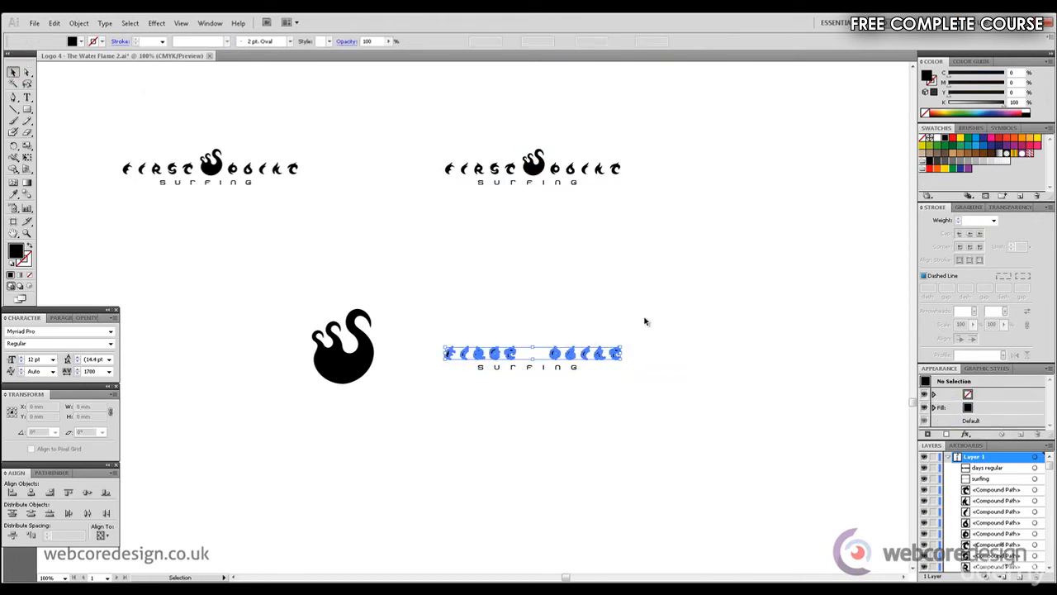
pyautogui.click(80, 23)
pyautogui.click(113, 75)
pyautogui.click(455, 215)
# Move POINT left in small increments to close the gap after FIRST in the lettering beside the large icon.
pyautogui.moveTo(537, 335); pyautogui.dragTo(633, 358)
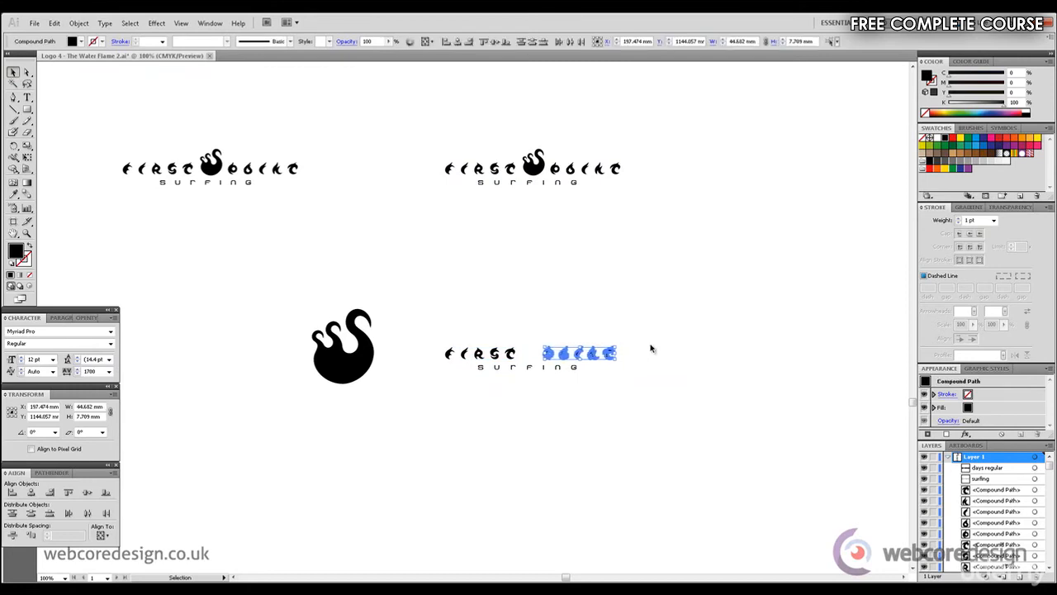
pyautogui.press('Left')
pyautogui.press('Left')
pyautogui.press('Left')
pyautogui.press('Left')
pyautogui.press('Left')
pyautogui.press('Left')
pyautogui.press('Left')
pyautogui.press('Left')
pyautogui.press('Left')
pyautogui.press('Left')
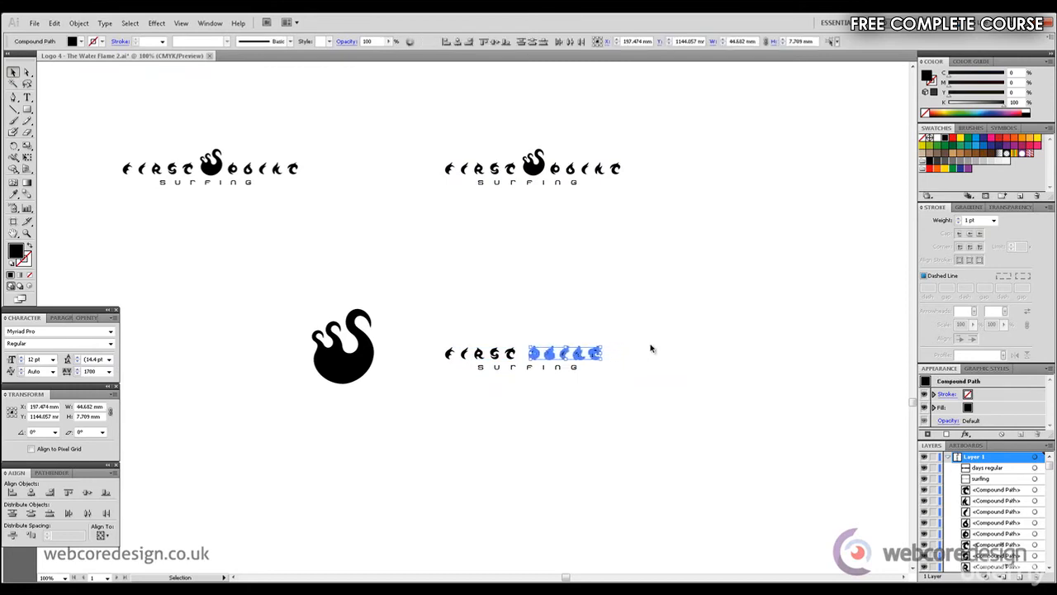
pyautogui.press('Left')
pyautogui.press('Left')
pyautogui.press('Left')
pyautogui.press('Left')
pyautogui.press('Left')
pyautogui.click(651, 347)
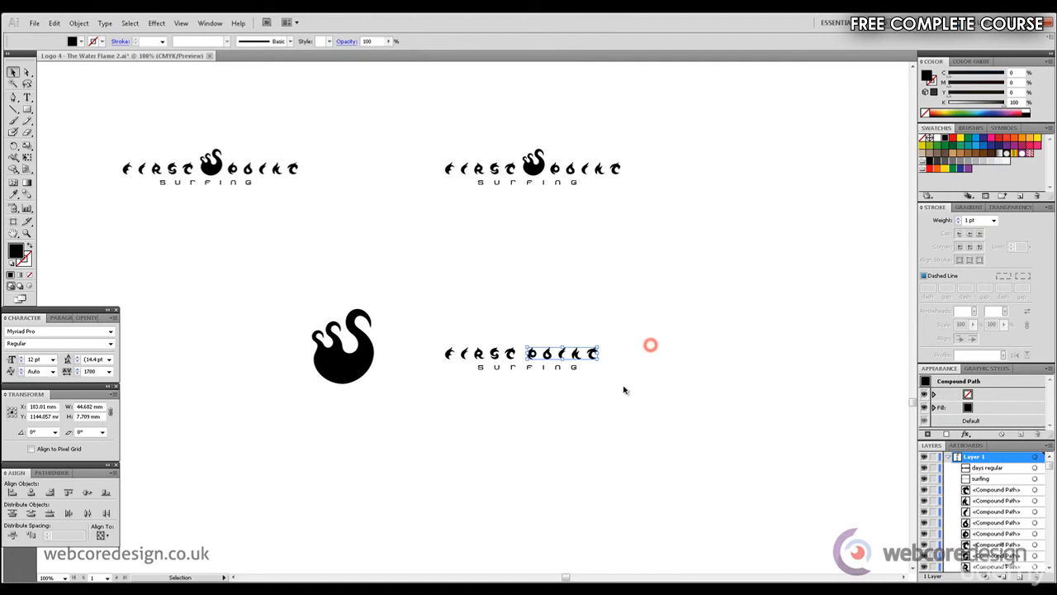
# Group the FIRST and POINT letters beside the large icon into one object.
pyautogui.click(569, 368)
pyautogui.moveTo(627, 355); pyautogui.dragTo(413, 342)
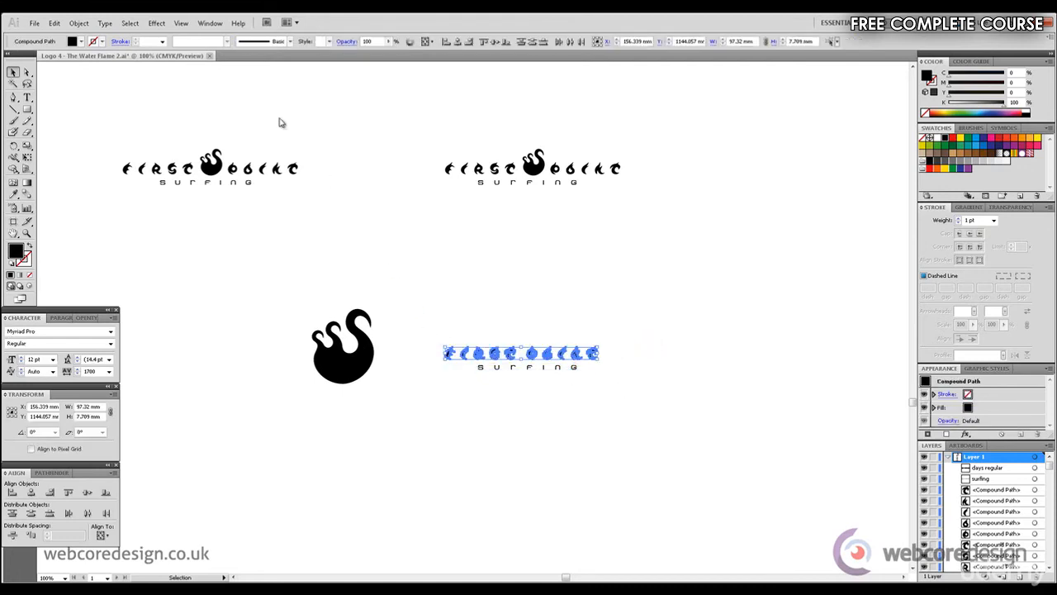
pyautogui.click(78, 23)
pyautogui.click(114, 66)
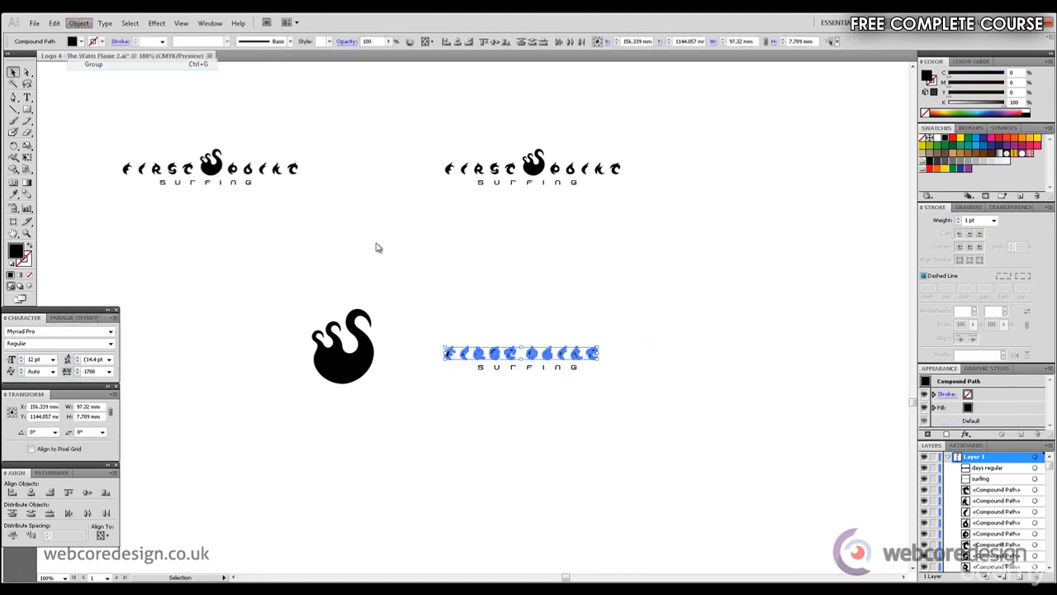
# Centre SURFING horizontally under FIRST POINT and move both lines closer to the large icon.
pyautogui.moveTo(660, 421); pyautogui.dragTo(436, 314)
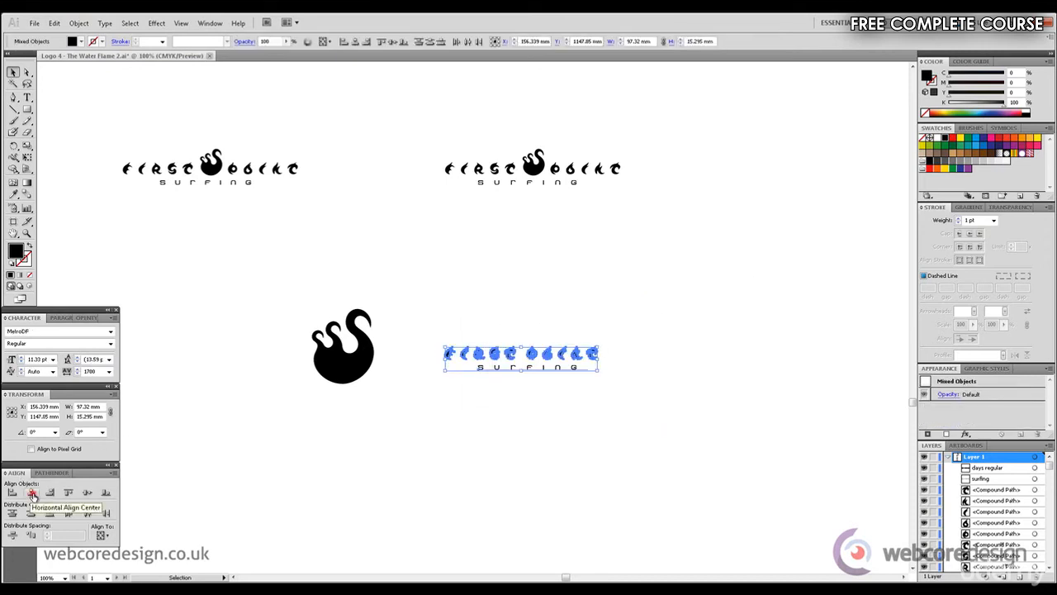
pyautogui.click(32, 494)
pyautogui.moveTo(562, 366); pyautogui.dragTo(509, 367)
pyautogui.click(562, 272)
# Scale the large icon down proportionally to about 27 mm tall and place it directly before the FIRST POINT lettering.
pyautogui.click(350, 354)
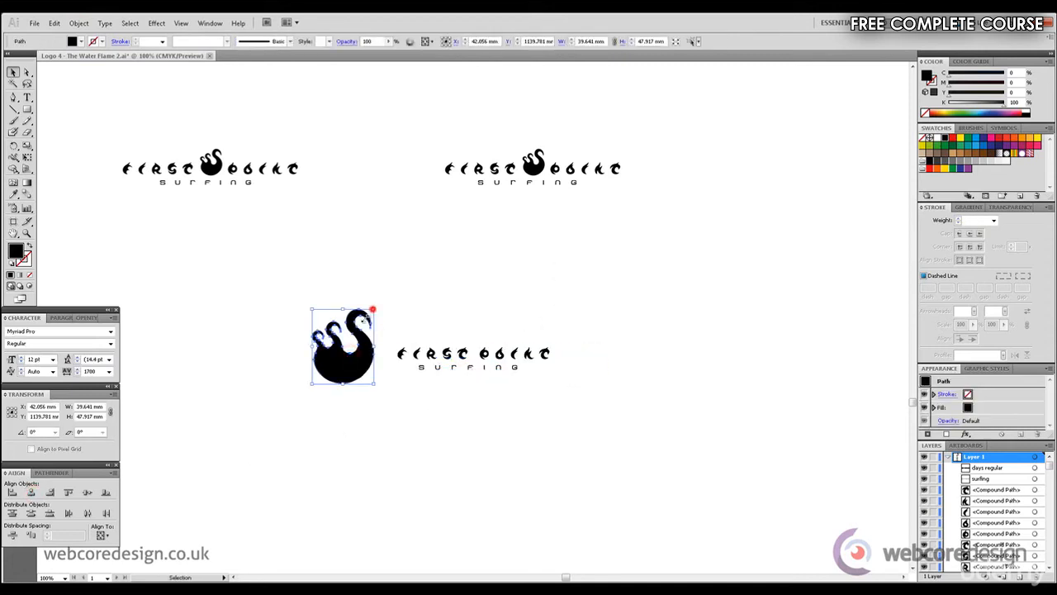
pyautogui.moveTo(375, 317); pyautogui.dragTo(351, 337)
pyautogui.moveTo(340, 373); pyautogui.dragTo(374, 372)
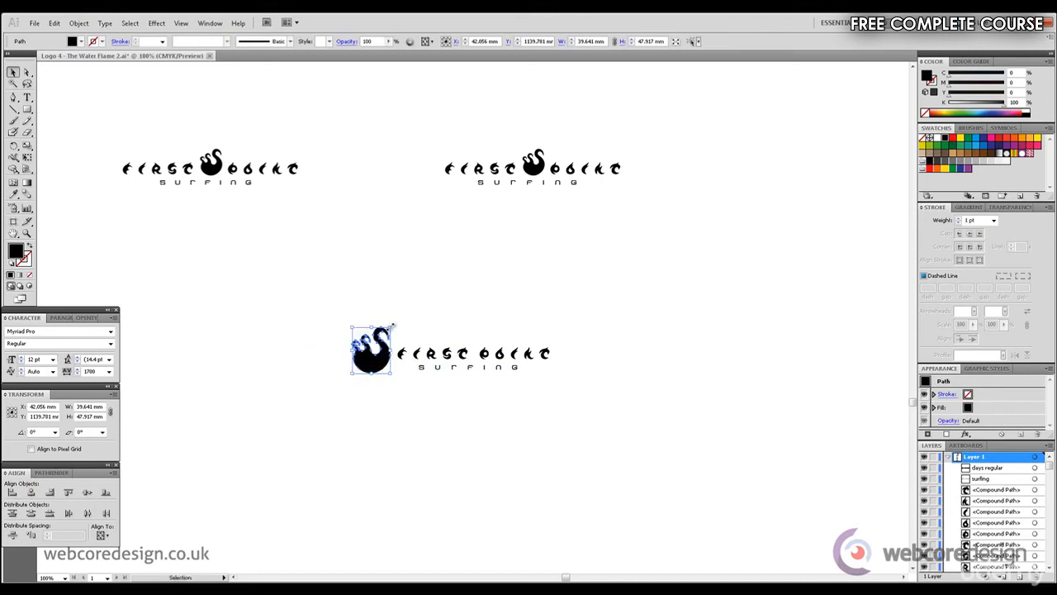
pyautogui.click(489, 301)
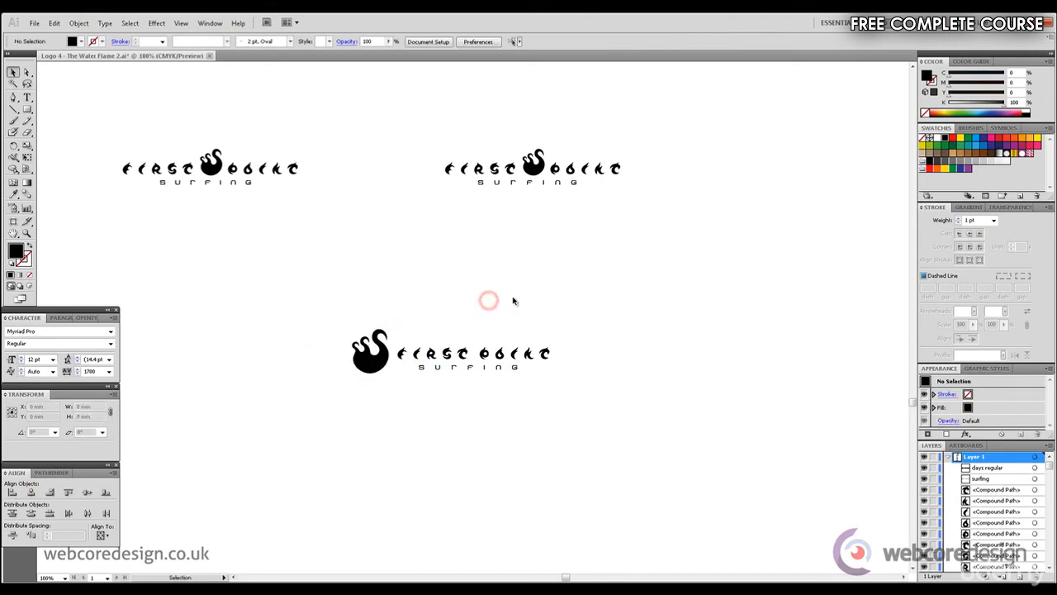
pyautogui.click(385, 348)
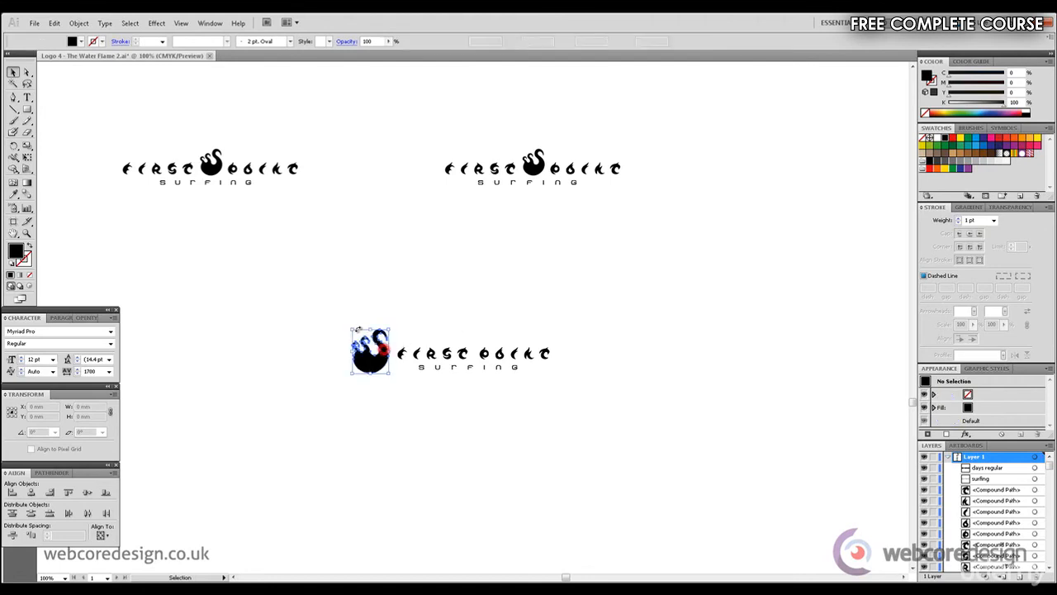
pyautogui.click(410, 294)
# Group the side icon with its FIRST POINT SURFING text and enlarge the whole logo proportionally.
pyautogui.moveTo(274, 326); pyautogui.dragTo(616, 390)
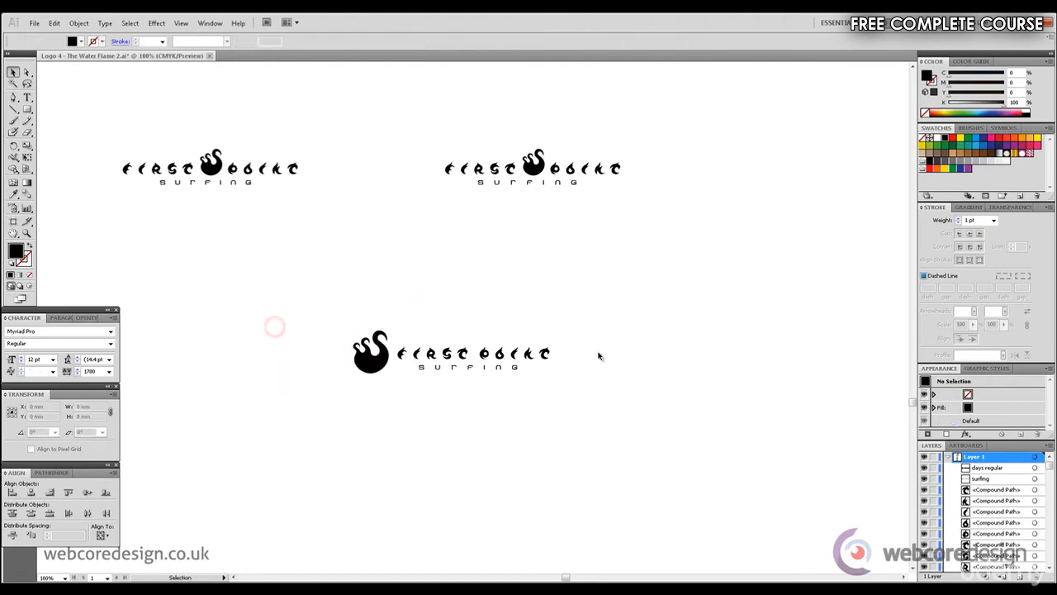
pyautogui.click(79, 23)
pyautogui.click(113, 75)
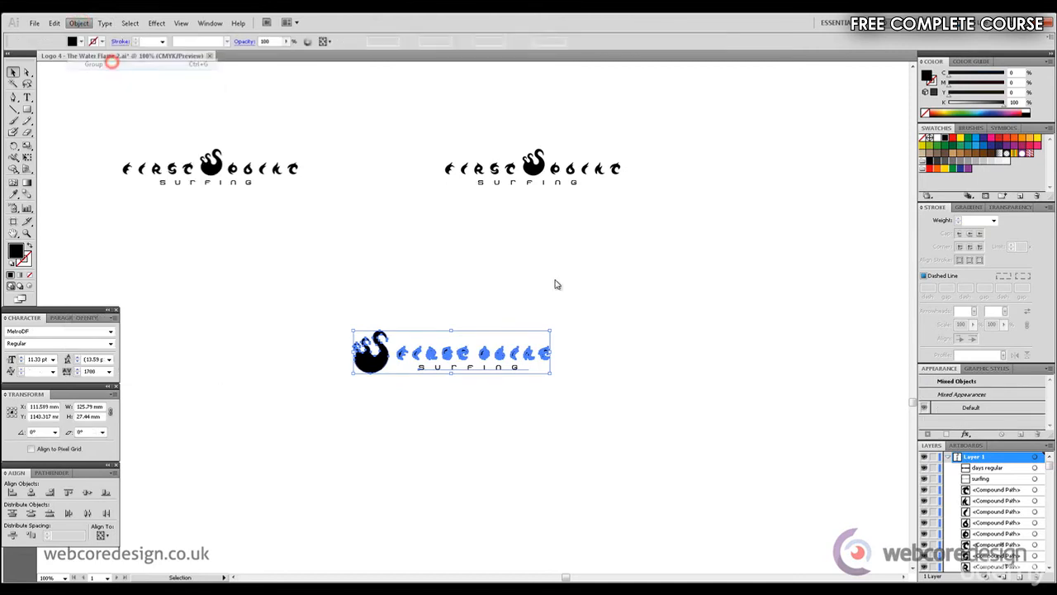
pyautogui.moveTo(549, 330); pyautogui.dragTo(419, 139)
# Duplicate the right-hand small centre-icon logo into the empty area below the layouts and enlarge the copy to about 254 mm wide.
pyautogui.moveTo(537, 170); pyautogui.dragTo(537, 480)
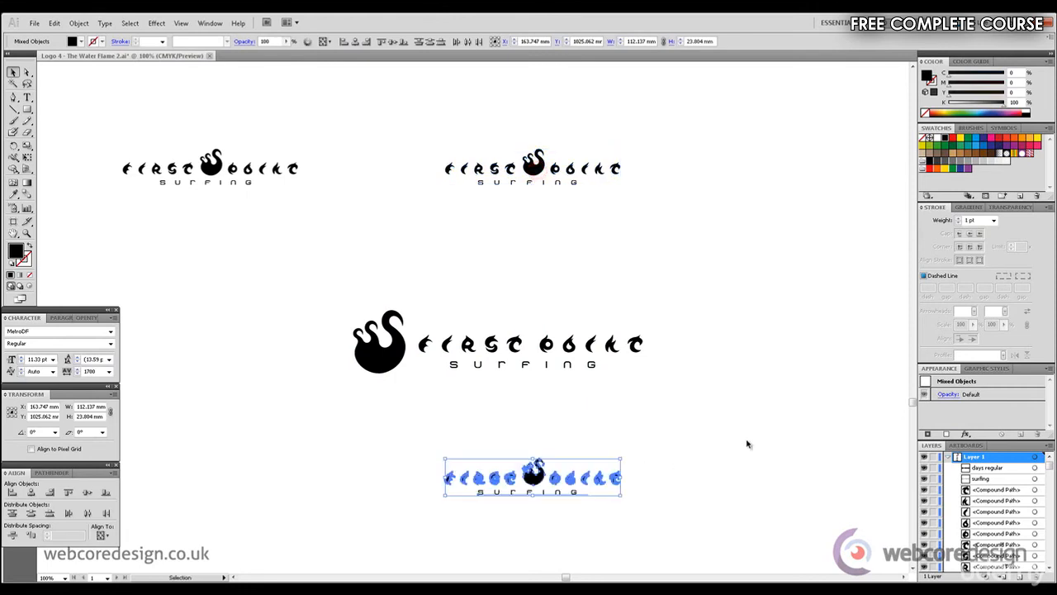
pyautogui.scroll(-5, 915, 402)
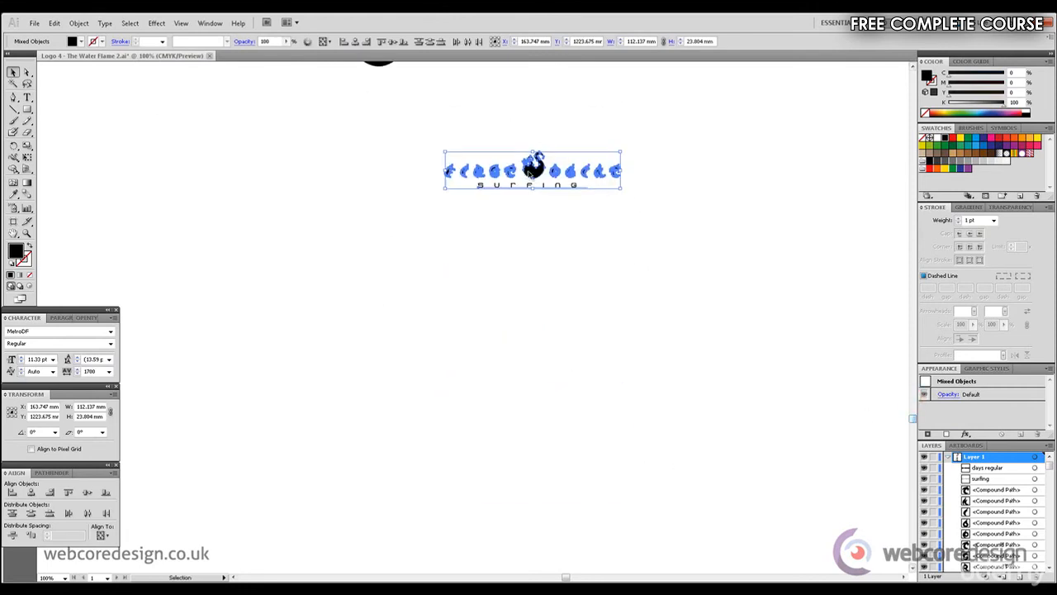
pyautogui.moveTo(529, 174); pyautogui.dragTo(401, 370)
pyautogui.moveTo(492, 346); pyautogui.dragTo(712, 265)
pyautogui.click(712, 236)
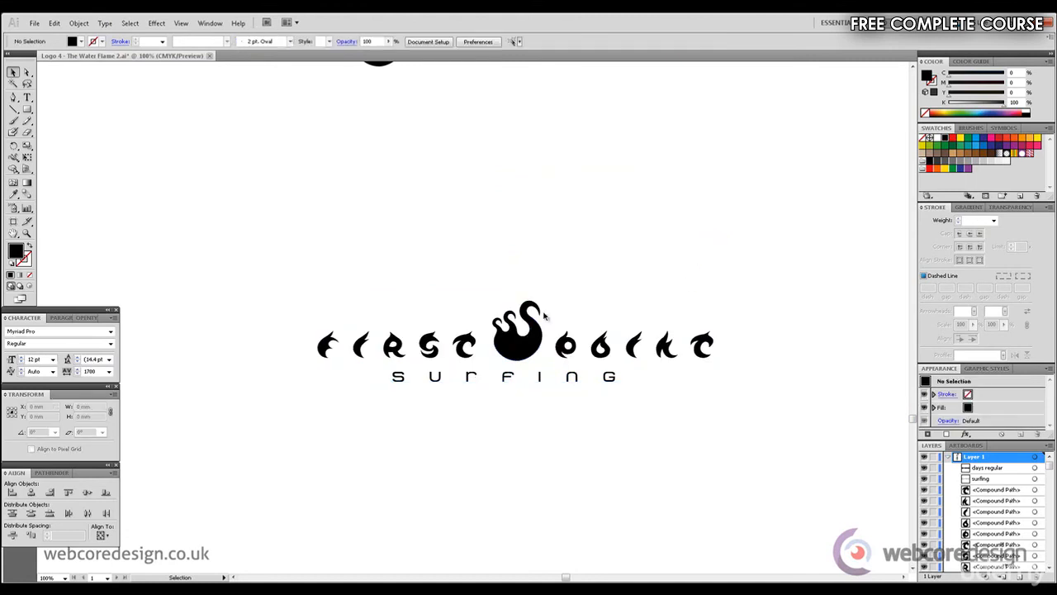
pyautogui.scroll(-1, 914, 423)
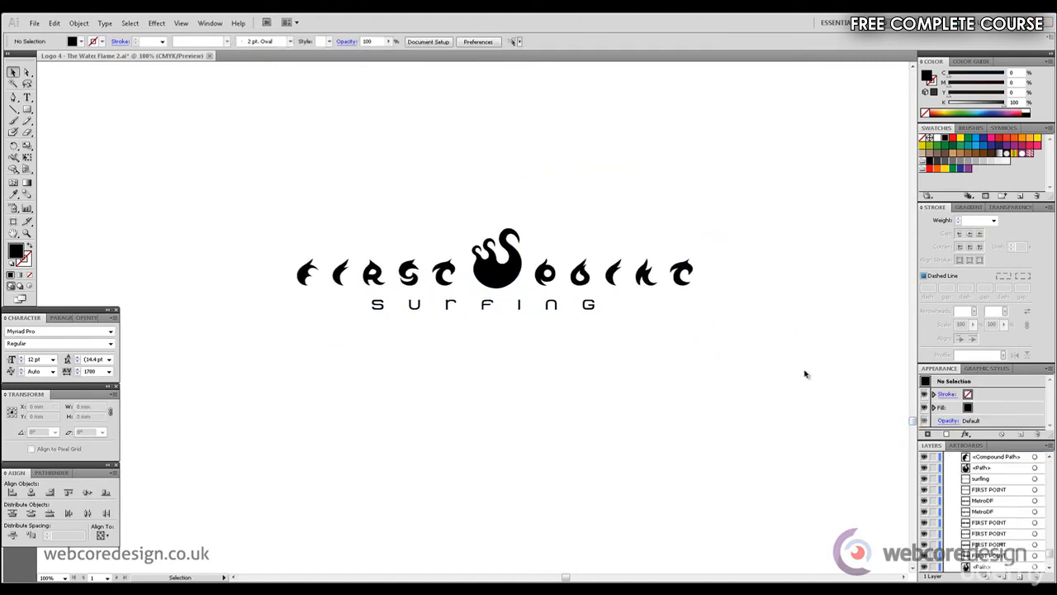
# Convert the text of the enlarged centre-icon logo to outlines.
pyautogui.moveTo(804, 371); pyautogui.dragTo(286, 220)
pyautogui.click(105, 23)
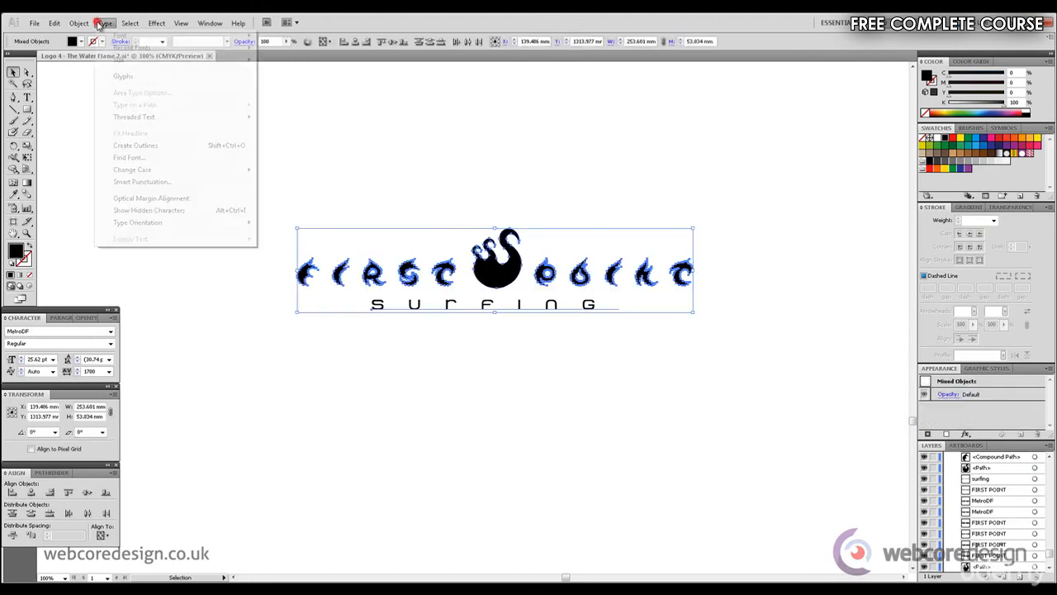
pyautogui.click(165, 149)
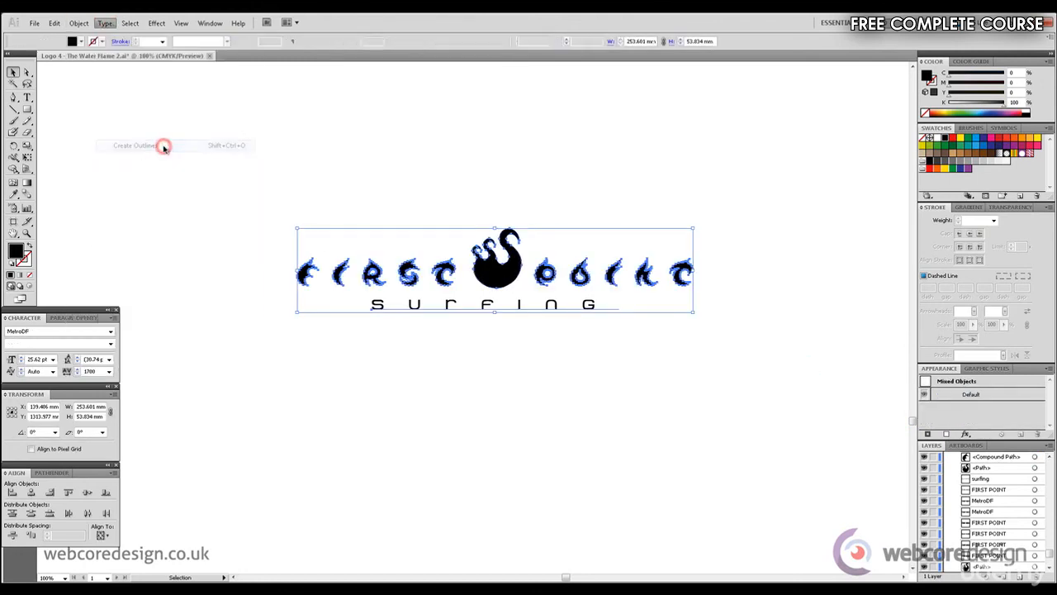
pyautogui.click(534, 202)
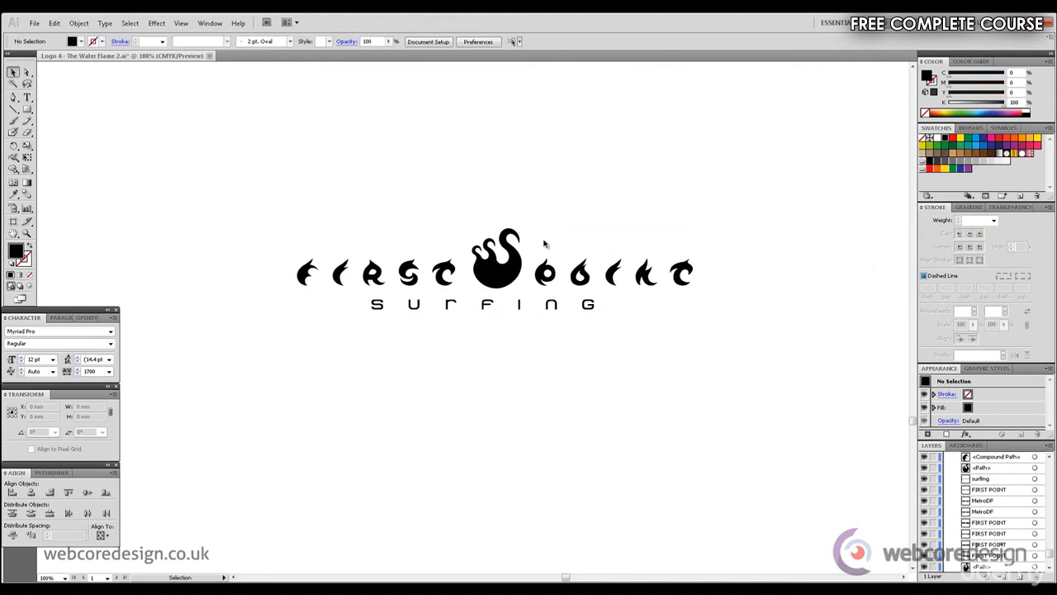
# Ungroup the icon and the FIRST POINT lettering in the enlarged centre-icon logo.
pyautogui.click(516, 275)
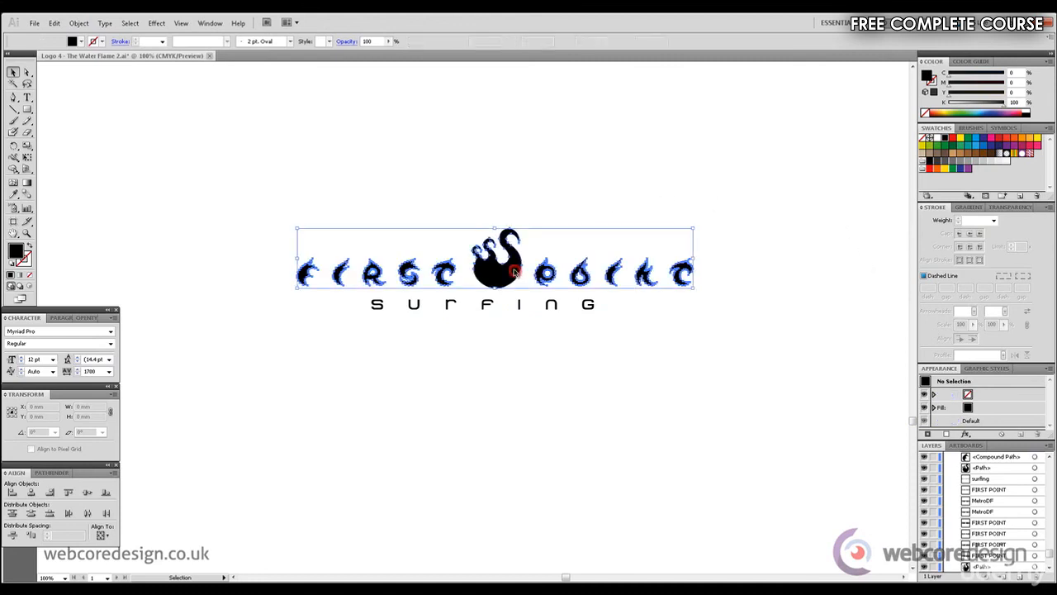
pyautogui.click(79, 22)
pyautogui.click(120, 76)
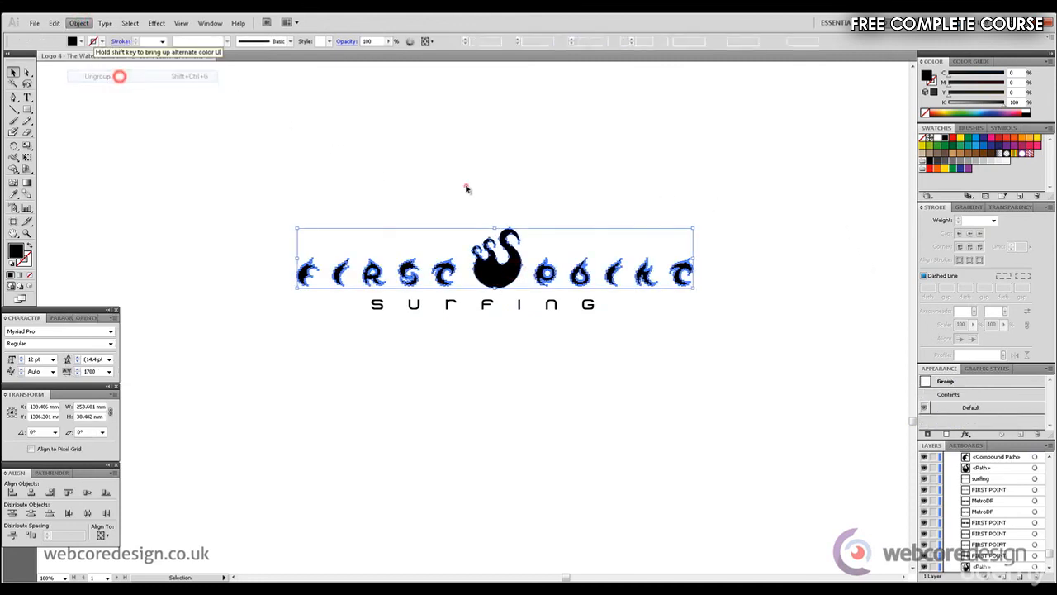
pyautogui.click(465, 184)
# Nudge the icon slightly left to even out the gaps between FIRST and POINT in the enlarged logo.
pyautogui.click(495, 267)
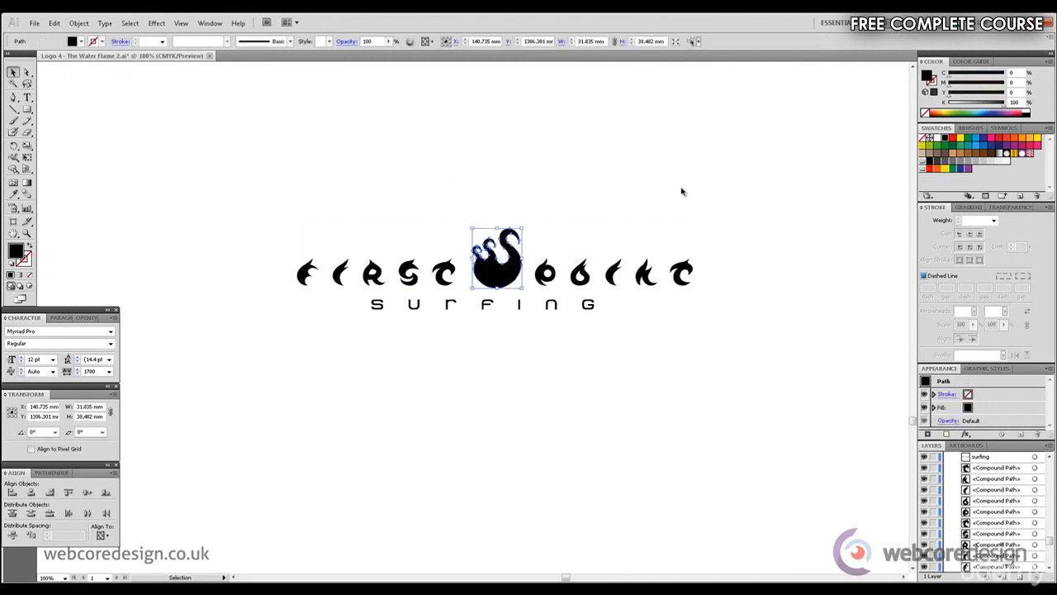
pyautogui.press('Left')
pyautogui.press('Left')
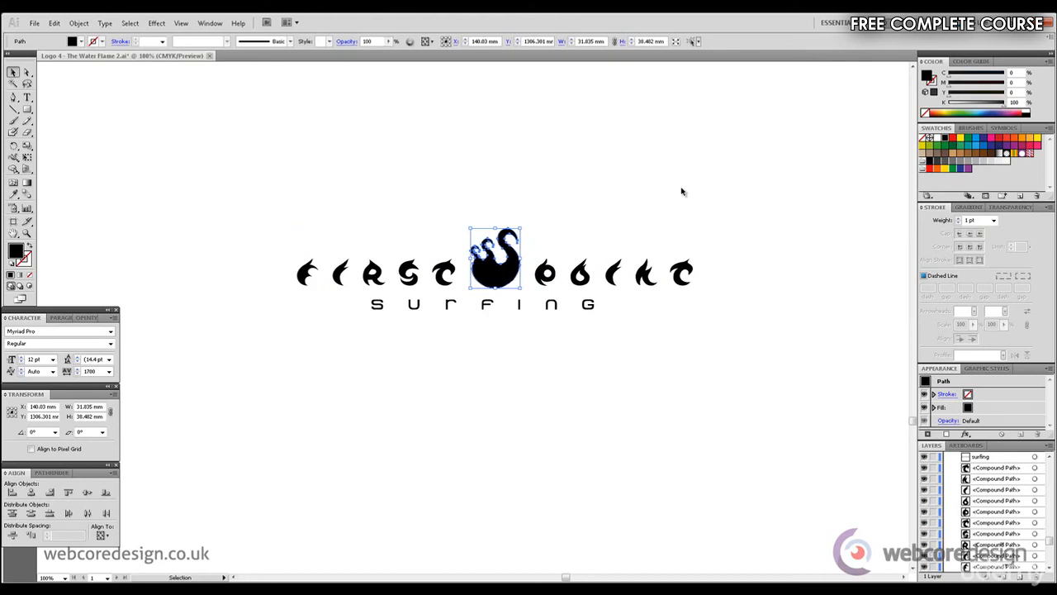
pyautogui.click(682, 190)
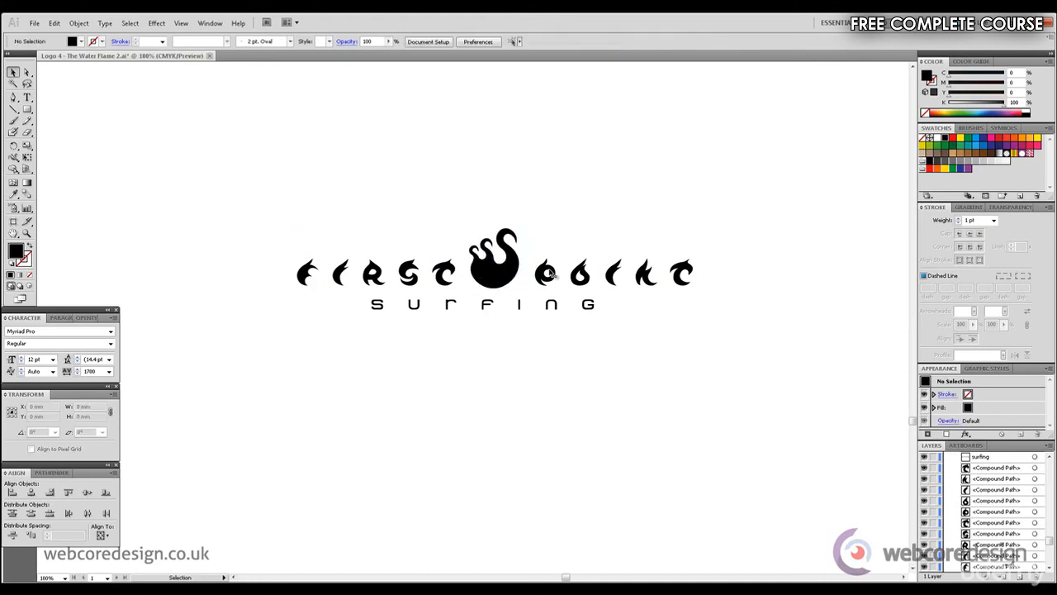
pyautogui.click(489, 278)
pyautogui.click(616, 219)
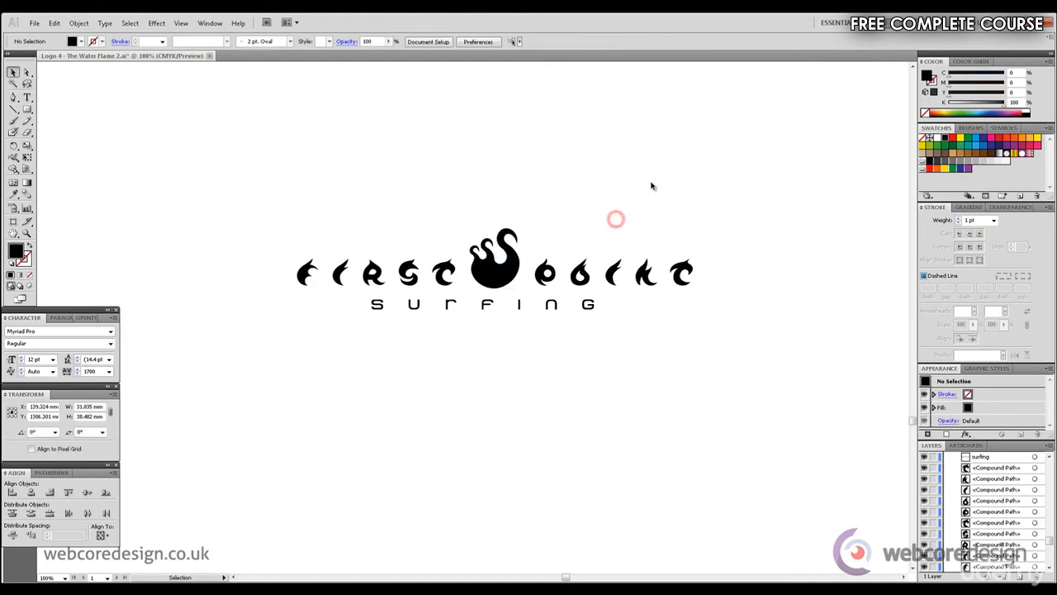